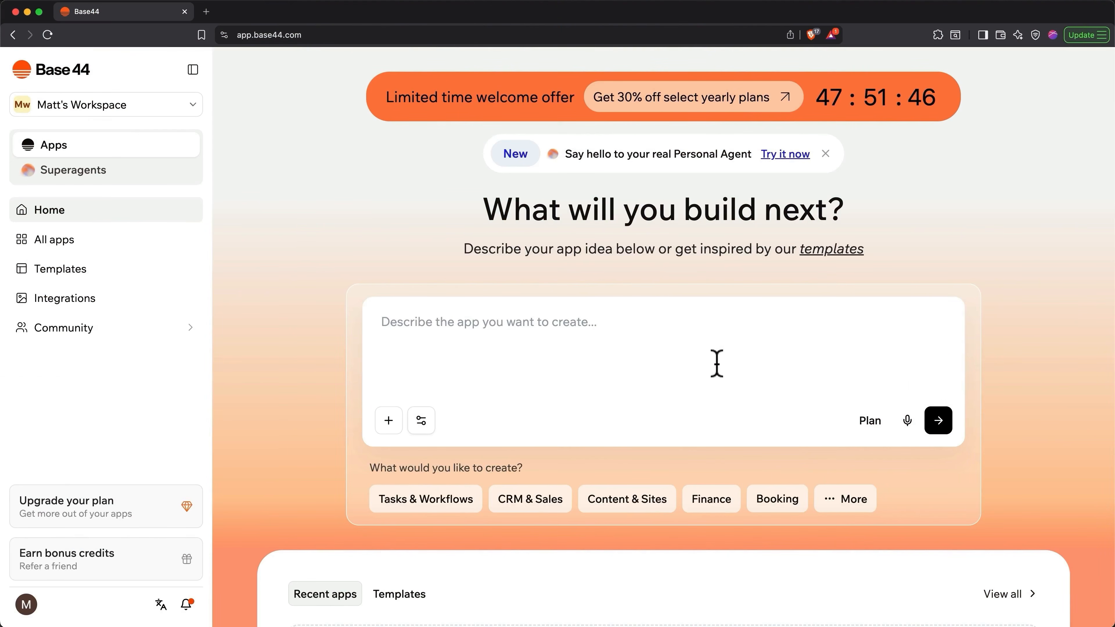
# Check the credit allowances of the current workspace
pyautogui.click(192, 105)
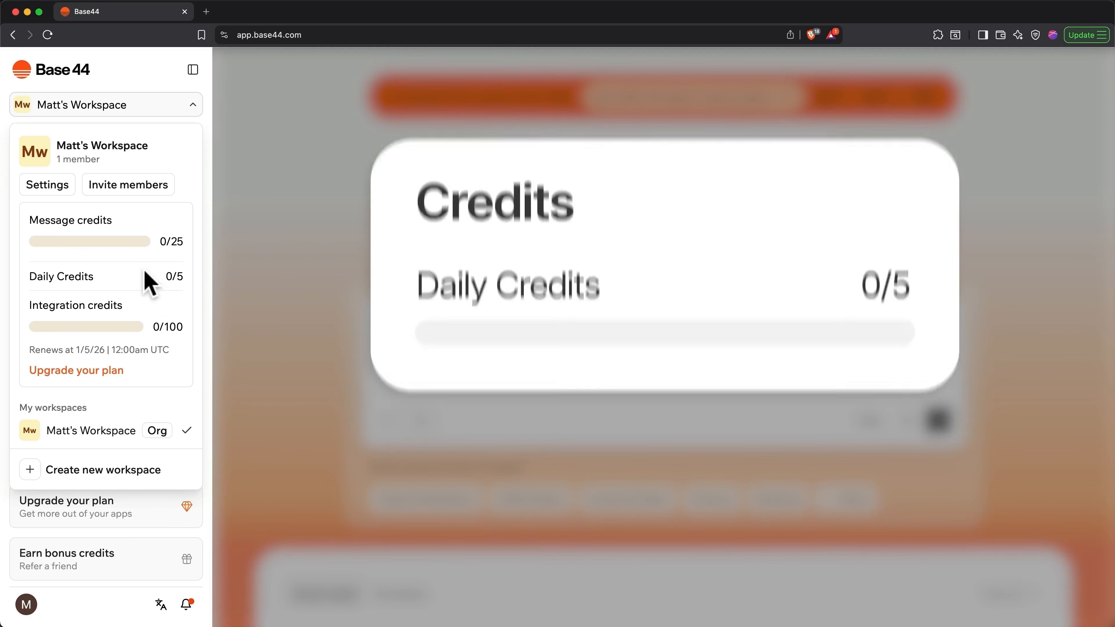
pyautogui.click(193, 106)
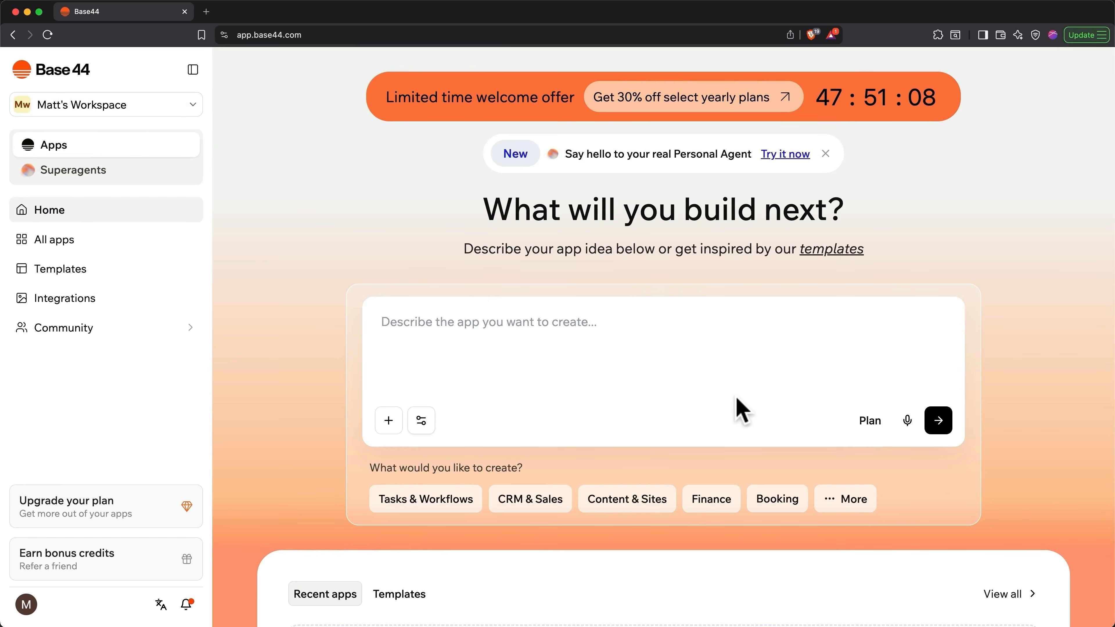
# Enable Plan mode and submit the app idea "movie recommendation app"
pyautogui.click(869, 422)
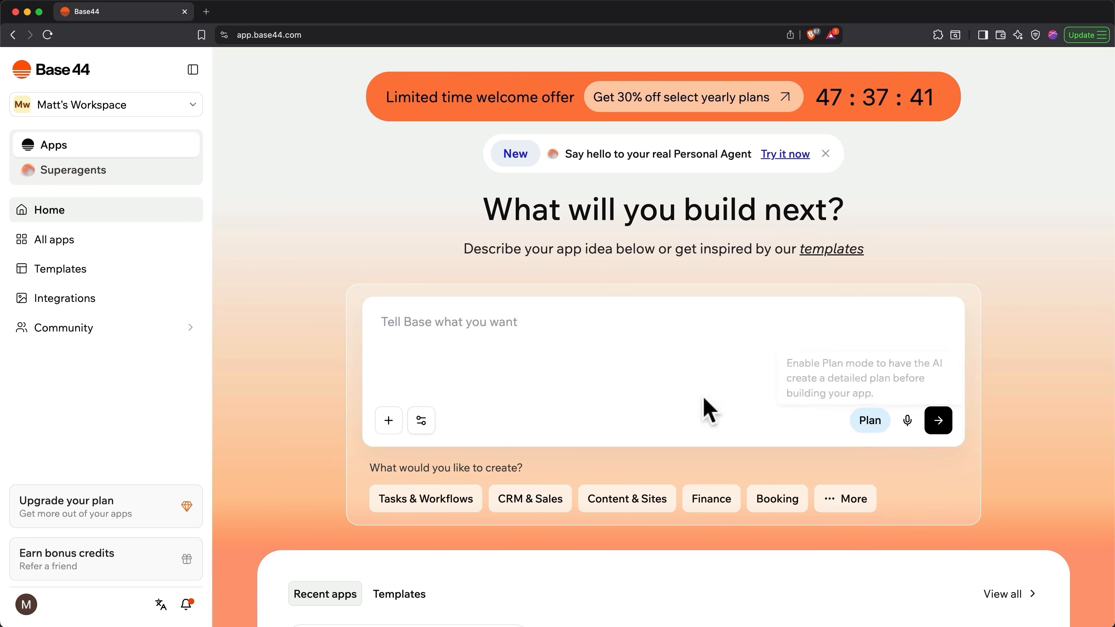
pyautogui.click(472, 327)
pyautogui.write('movie')
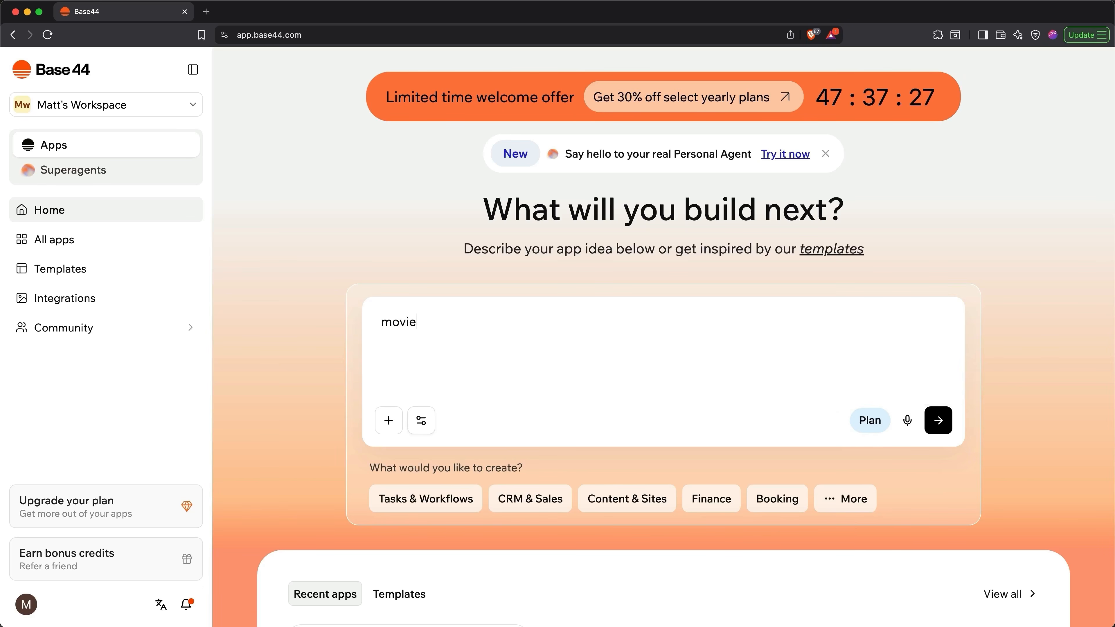
pyautogui.write(' recommen')
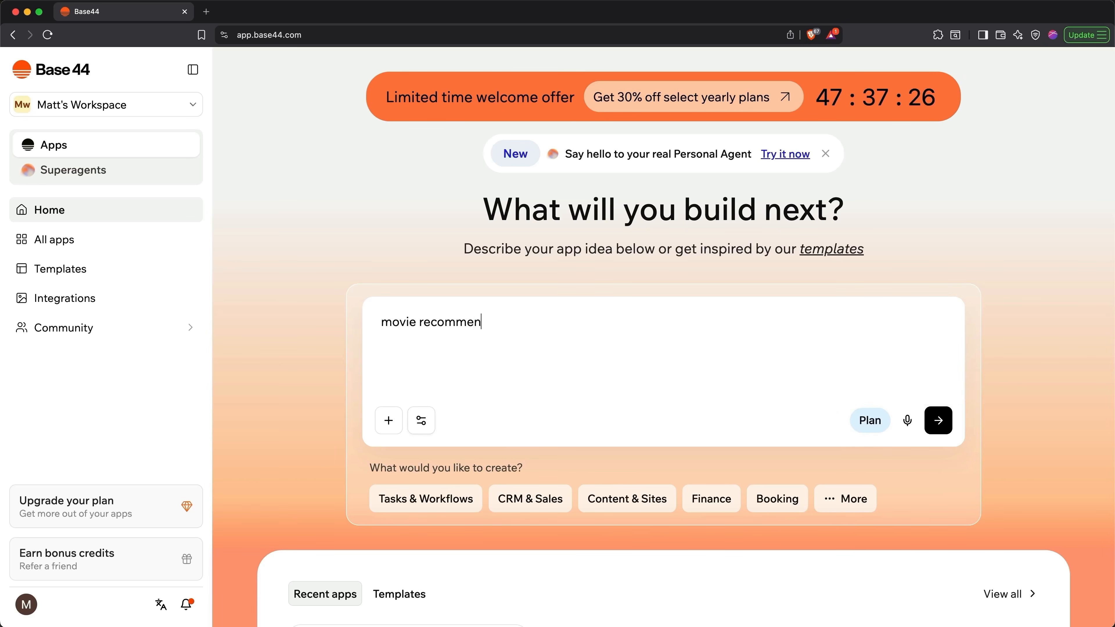
pyautogui.write('dation app')
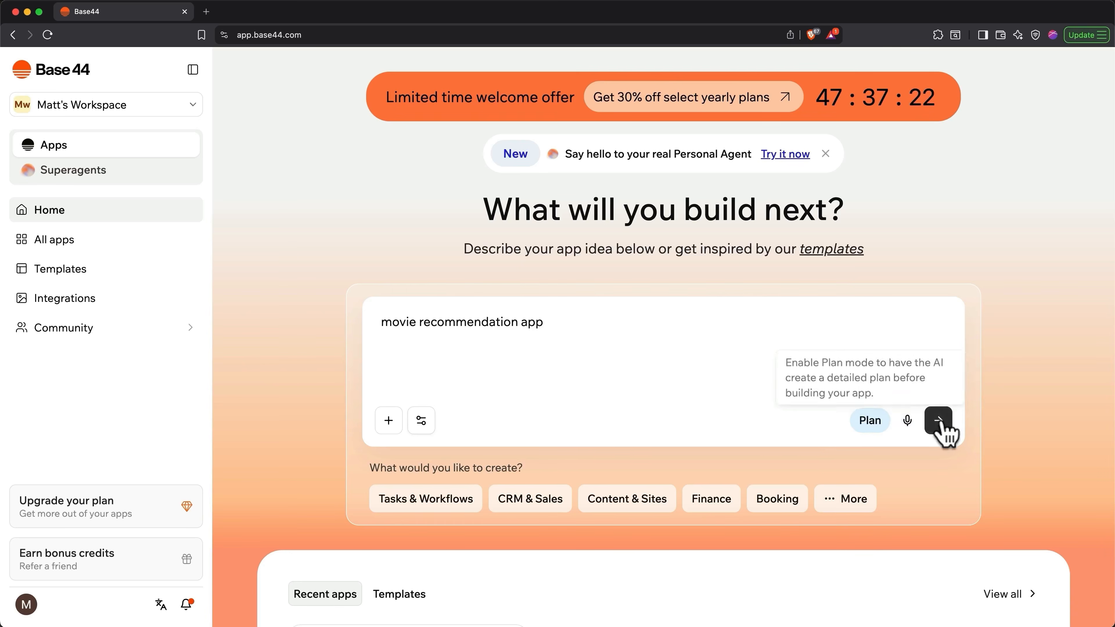
pyautogui.click(938, 421)
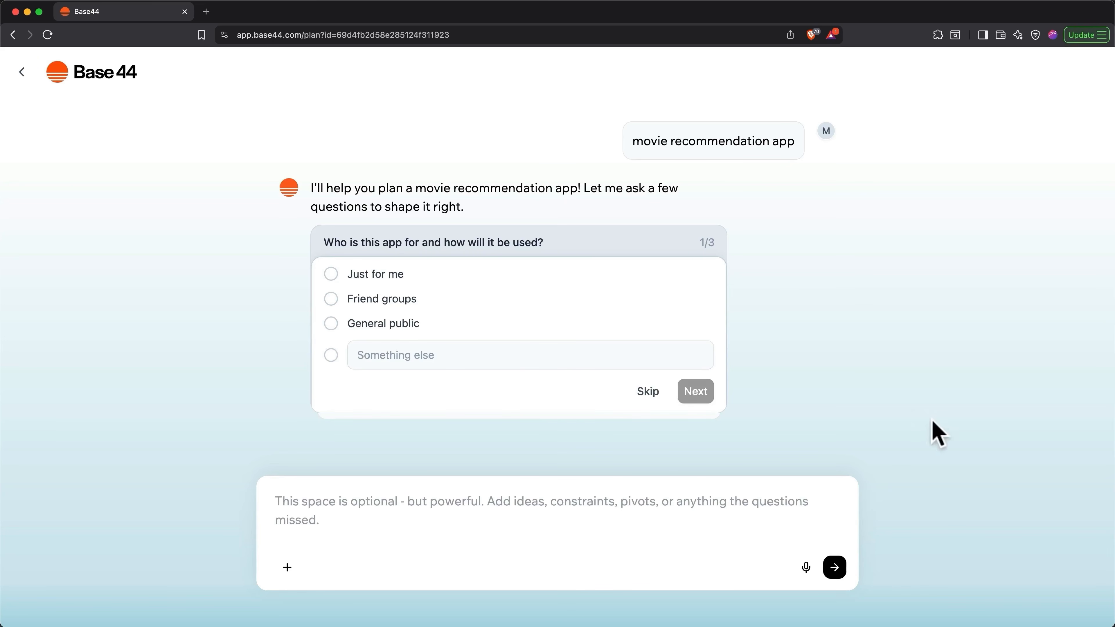
# Answer the planning questions with General public, Based on my ratings, and Dark & cinematic, and send the answers
pyautogui.click(405, 330)
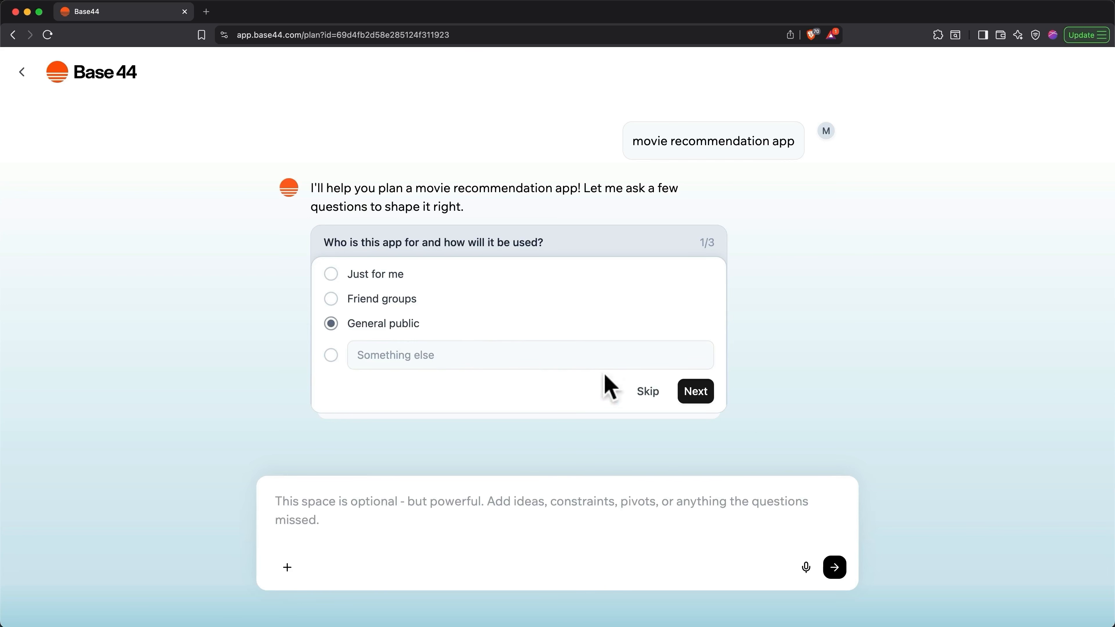
pyautogui.click(694, 393)
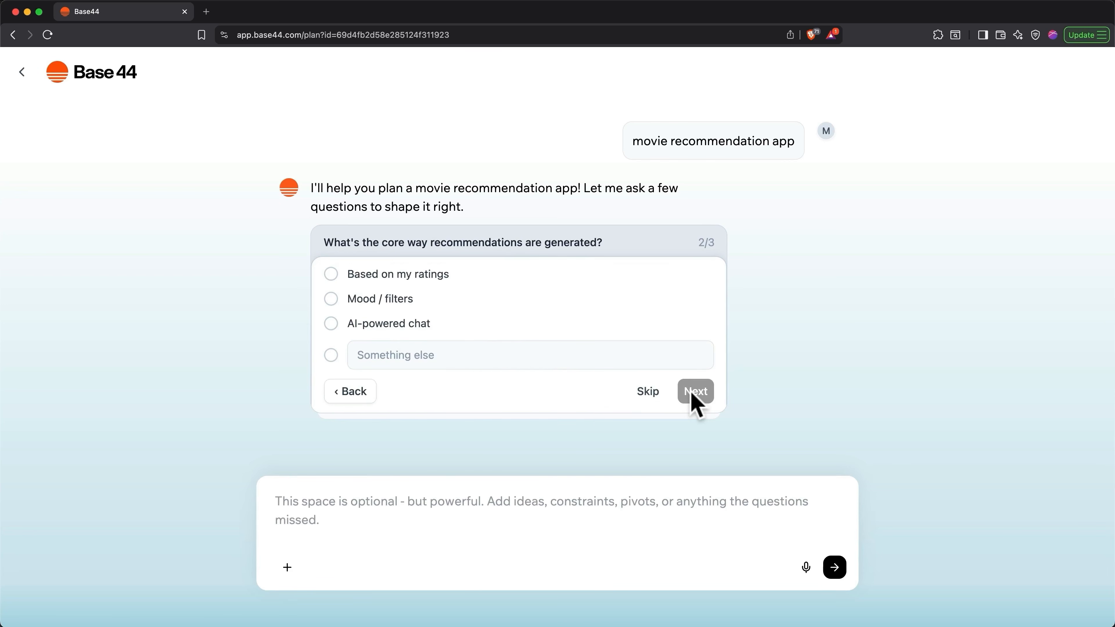
pyautogui.click(330, 274)
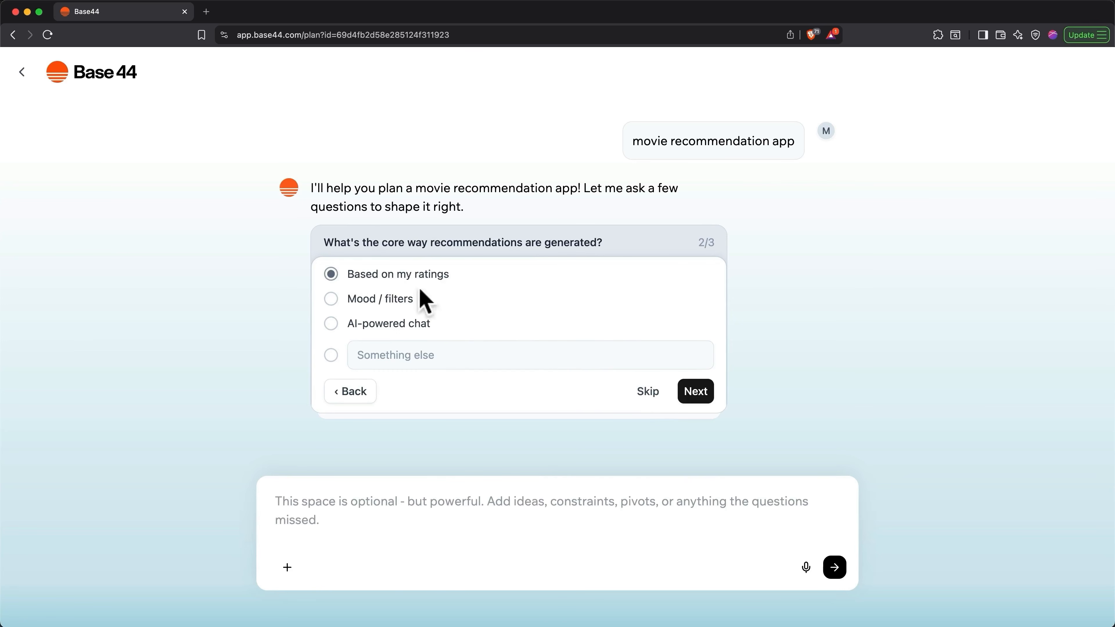
pyautogui.click(704, 391)
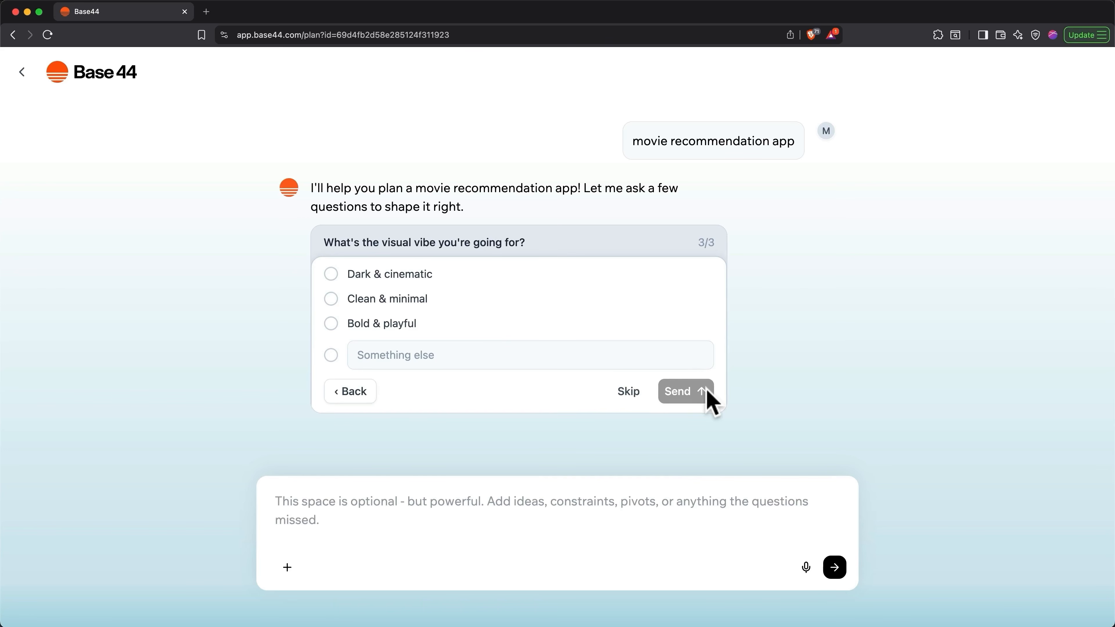
pyautogui.click(420, 274)
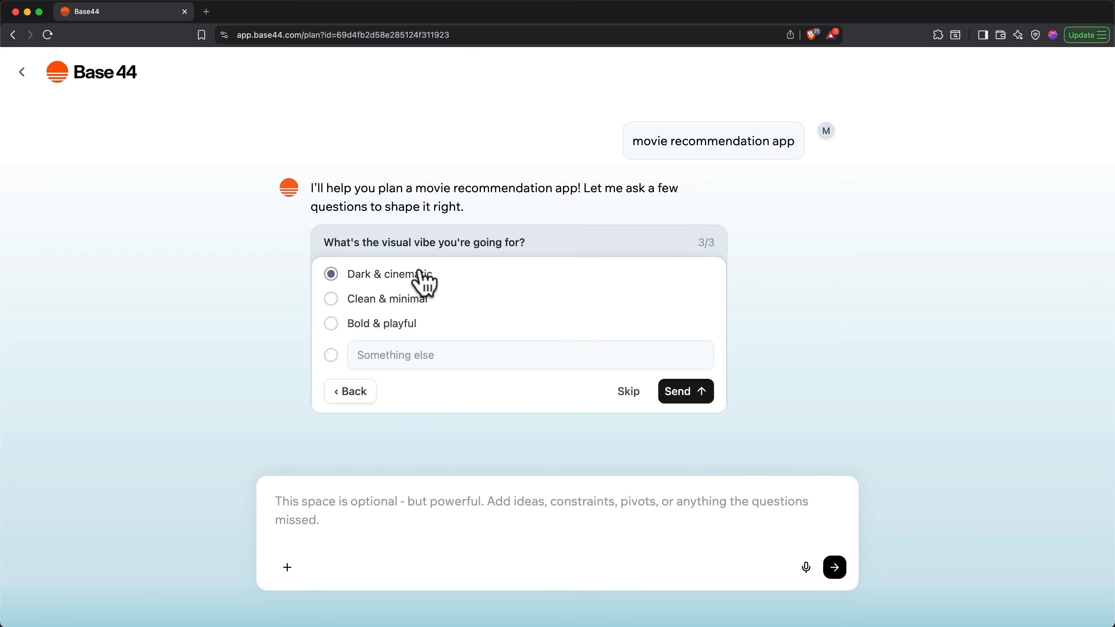
pyautogui.click(678, 391)
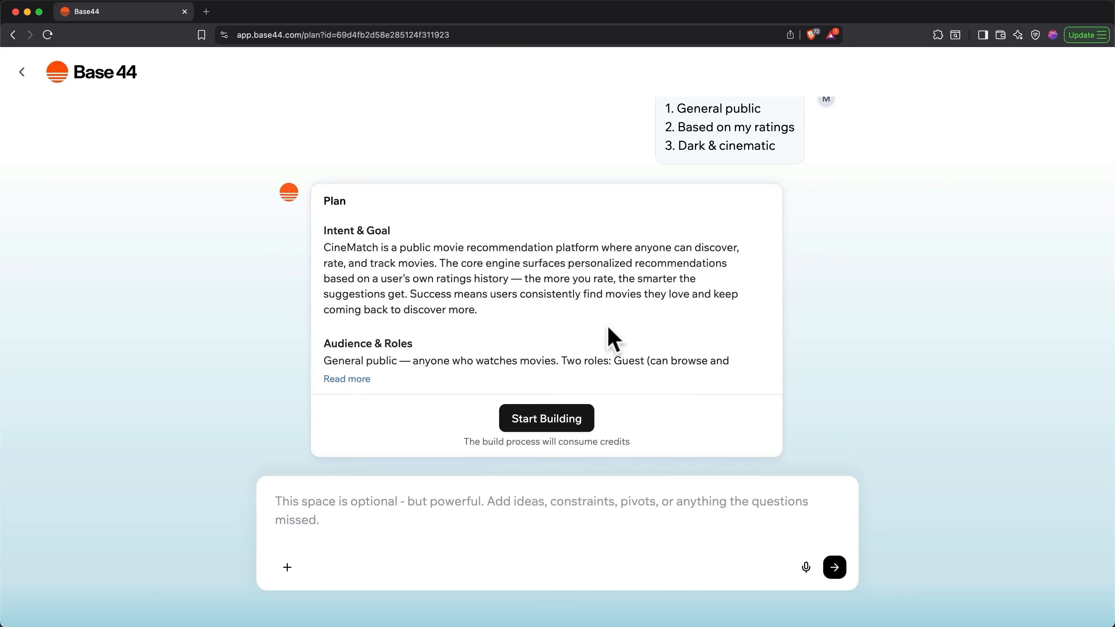
# Expand the generated plan and read through its core flows, technical requirements and design preferences
pyautogui.click(347, 380)
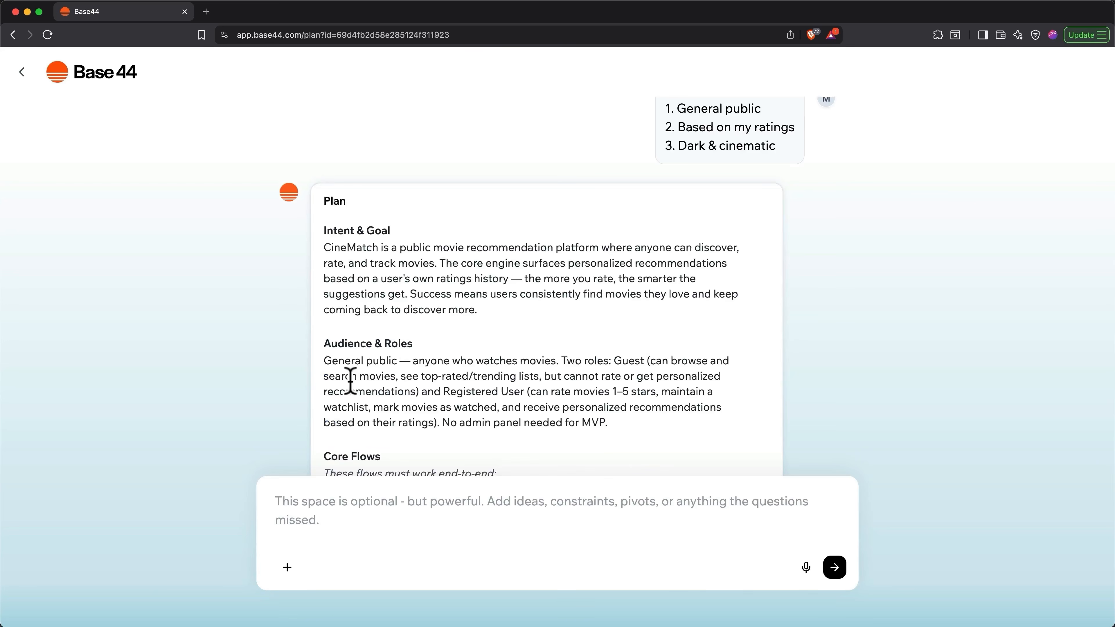
pyautogui.scroll(-5, 350, 381)
pyautogui.scroll(-8, 350, 381)
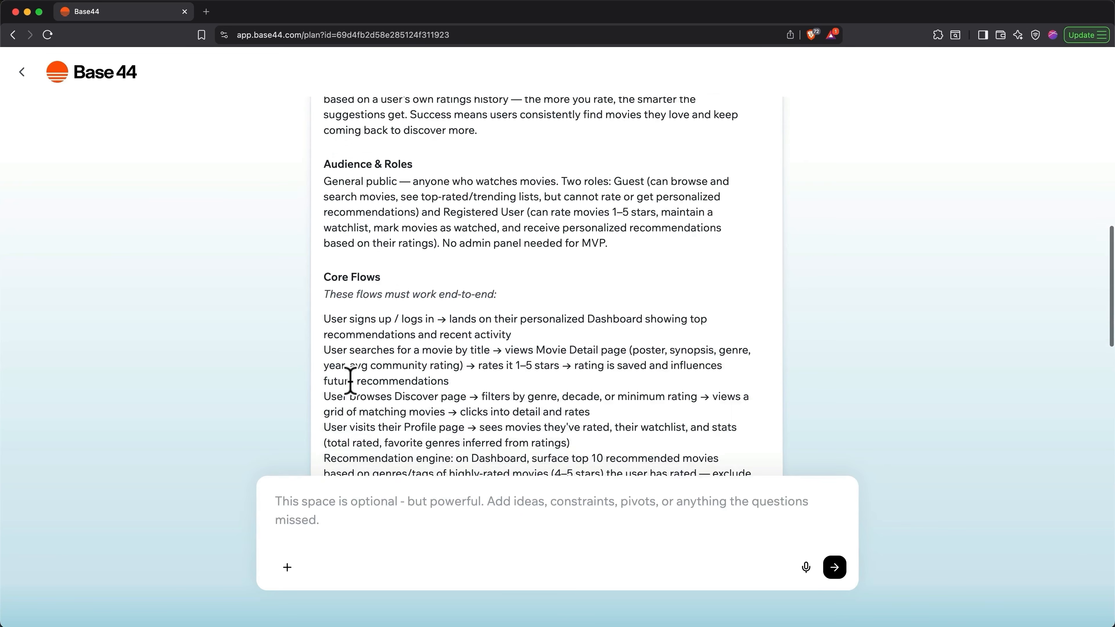
pyautogui.scroll(-10, 350, 382)
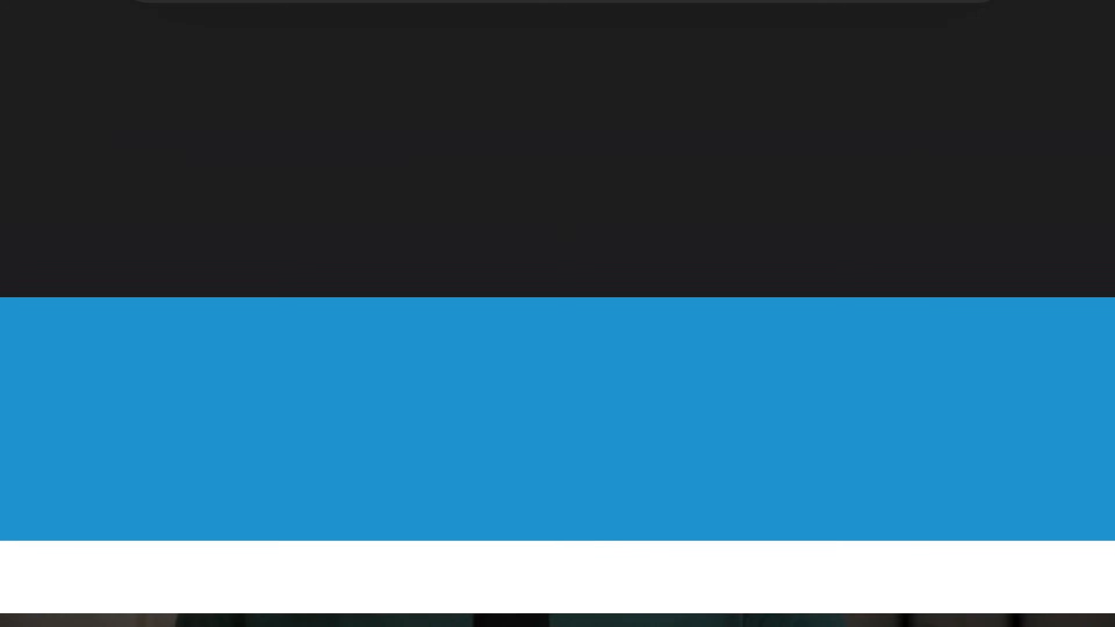
# Switch to the AI chat assistant and ask it "Help me come up with some SaaS app ideas."
pyautogui.write('Help me come up')
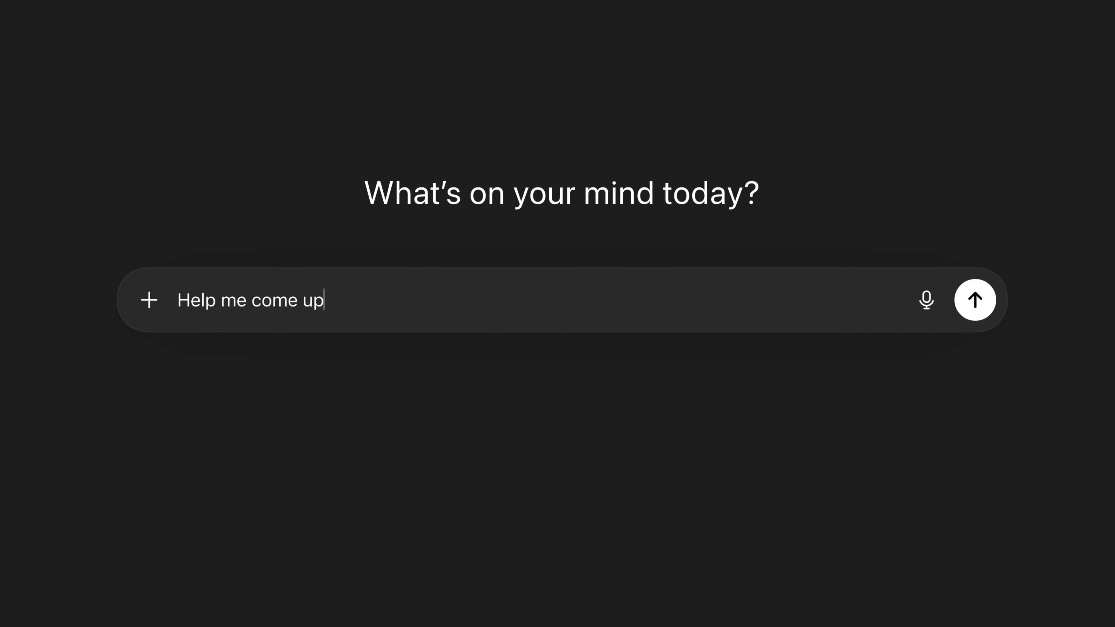
pyautogui.write(' with some SaaS app ide')
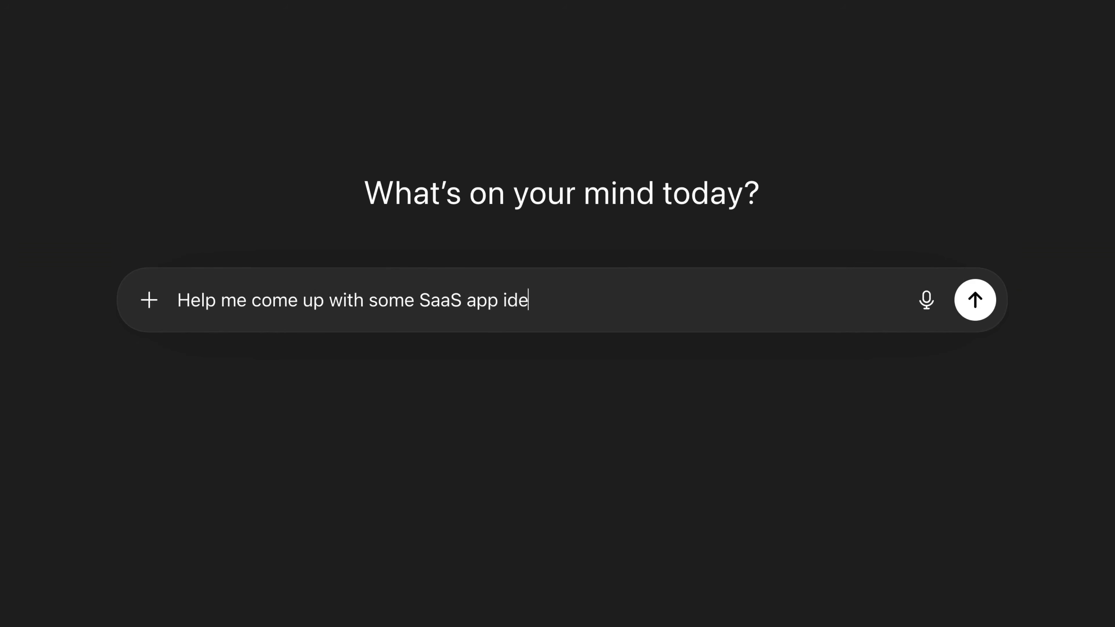
pyautogui.write('as.')
pyautogui.press('Return')
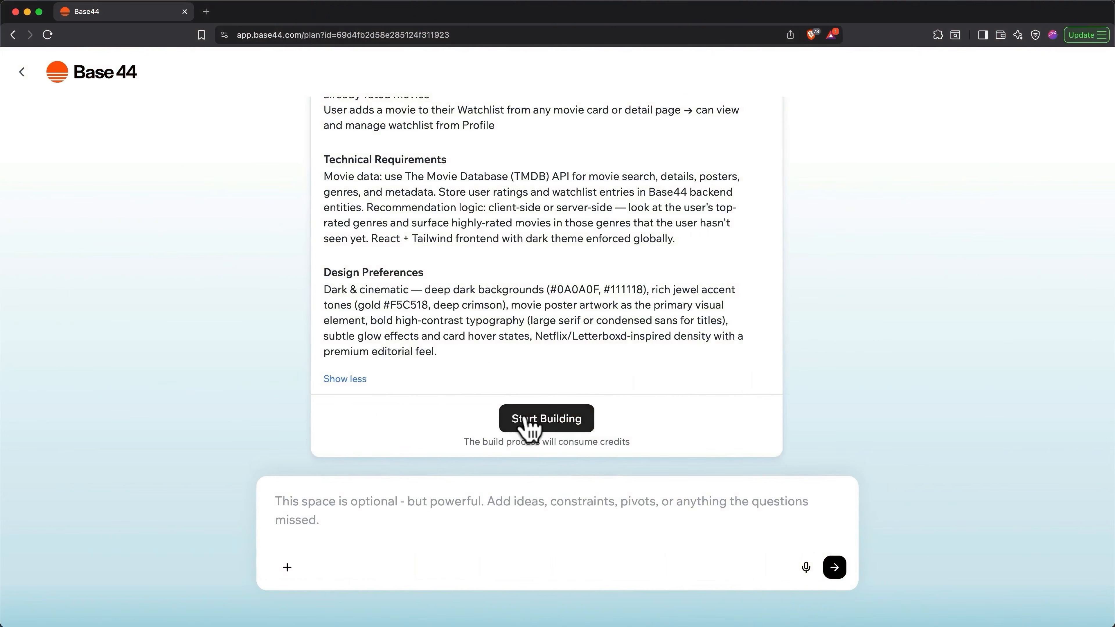
# Return to Base44 and start building the movie app from the plan
pyautogui.click(530, 422)
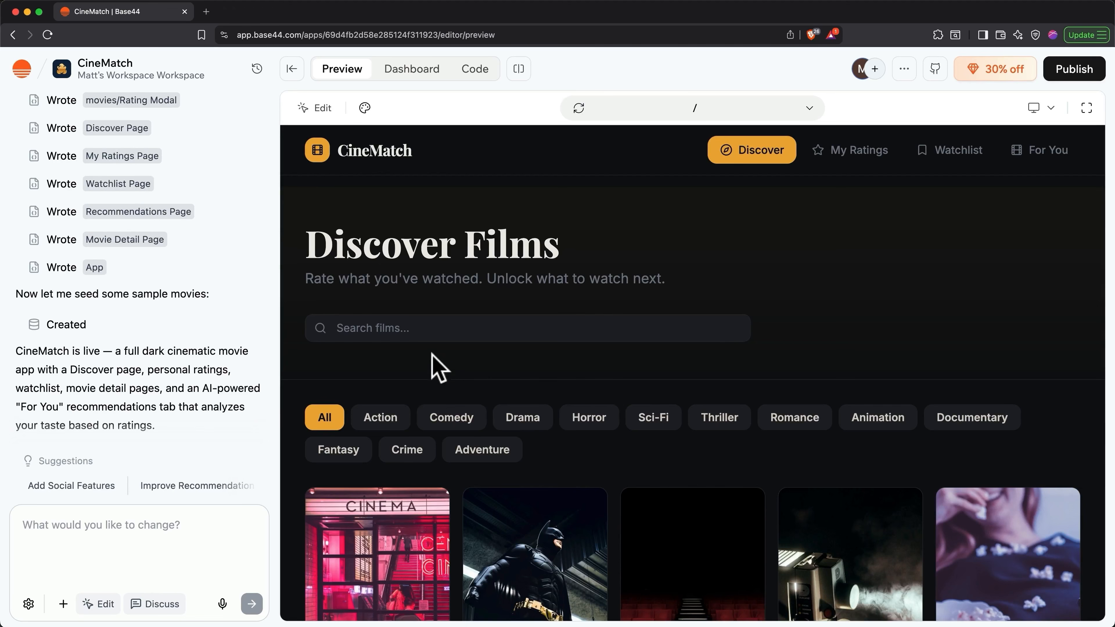
# Try the Comedy, Drama, Horror and Sci-Fi genre filters on the Discover page, reset to All, and look over the film cards
pyautogui.click(438, 336)
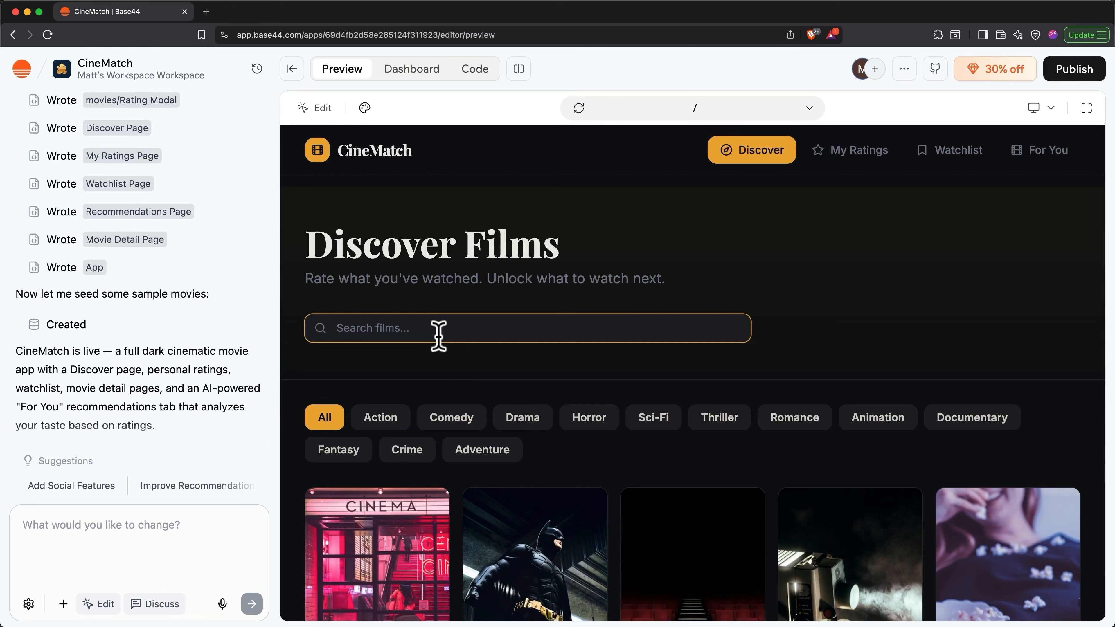
pyautogui.scroll(-4, 438, 334)
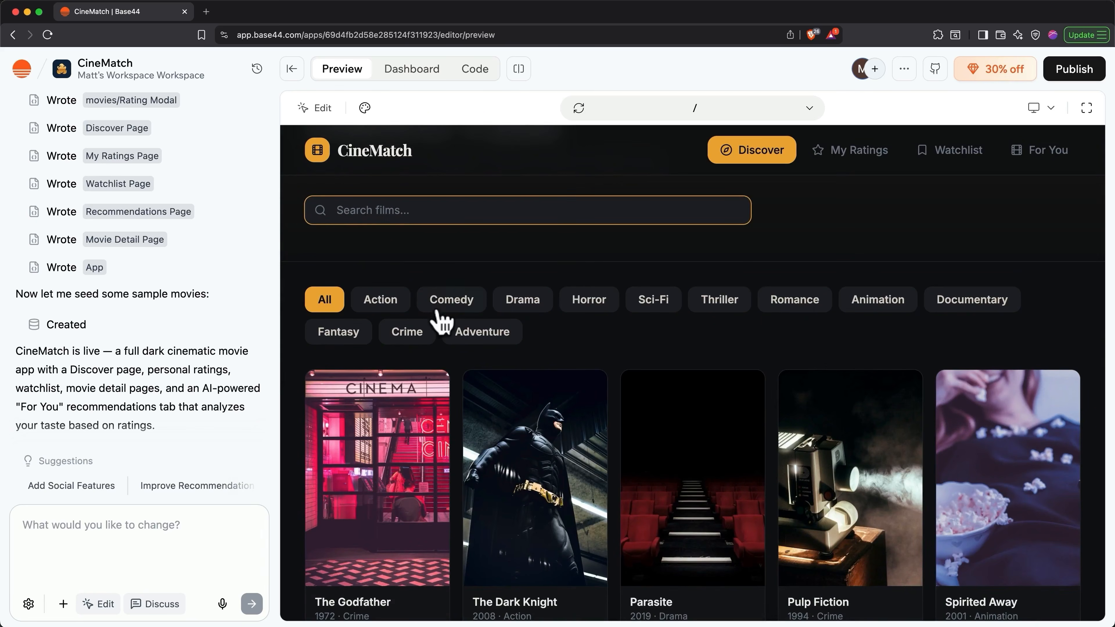
pyautogui.click(439, 309)
pyautogui.click(526, 305)
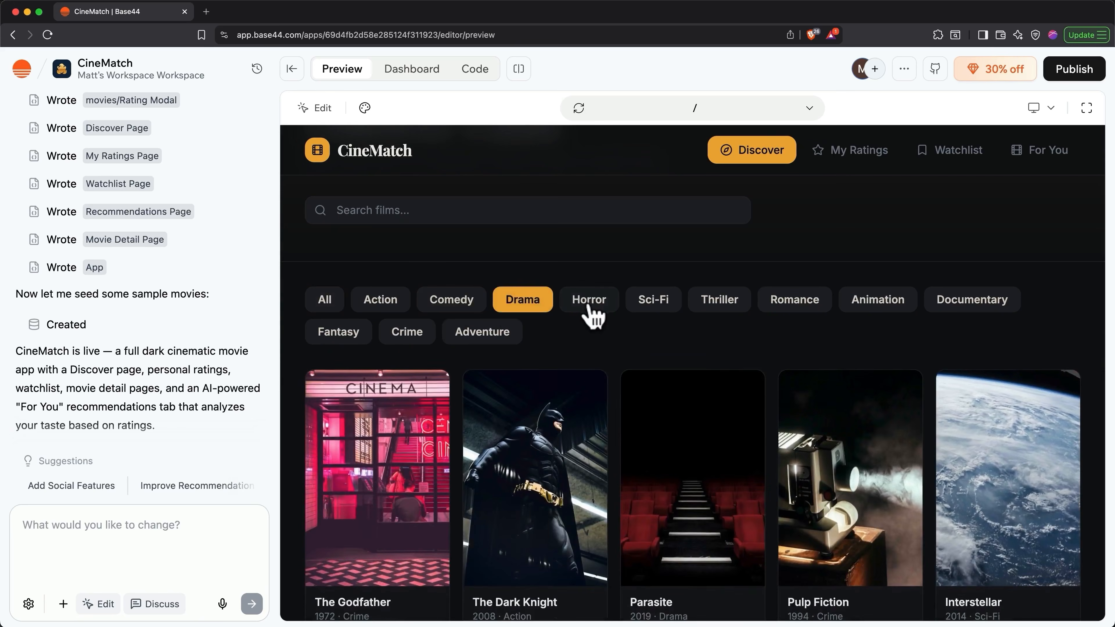
pyautogui.click(600, 310)
pyautogui.click(655, 308)
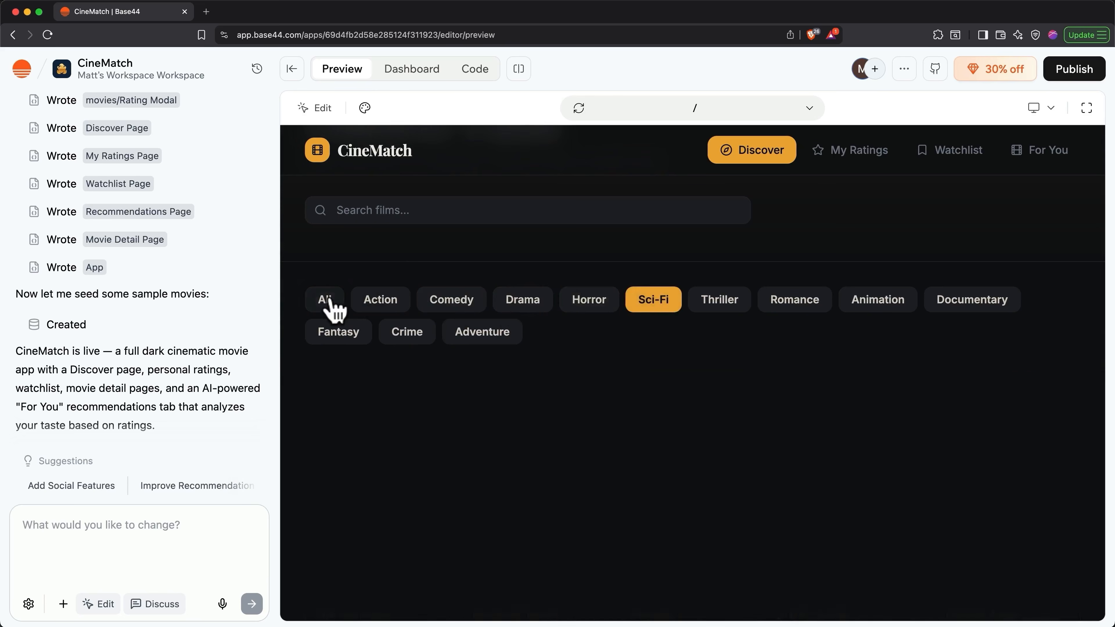
pyautogui.click(329, 304)
pyautogui.scroll(-3, 331, 312)
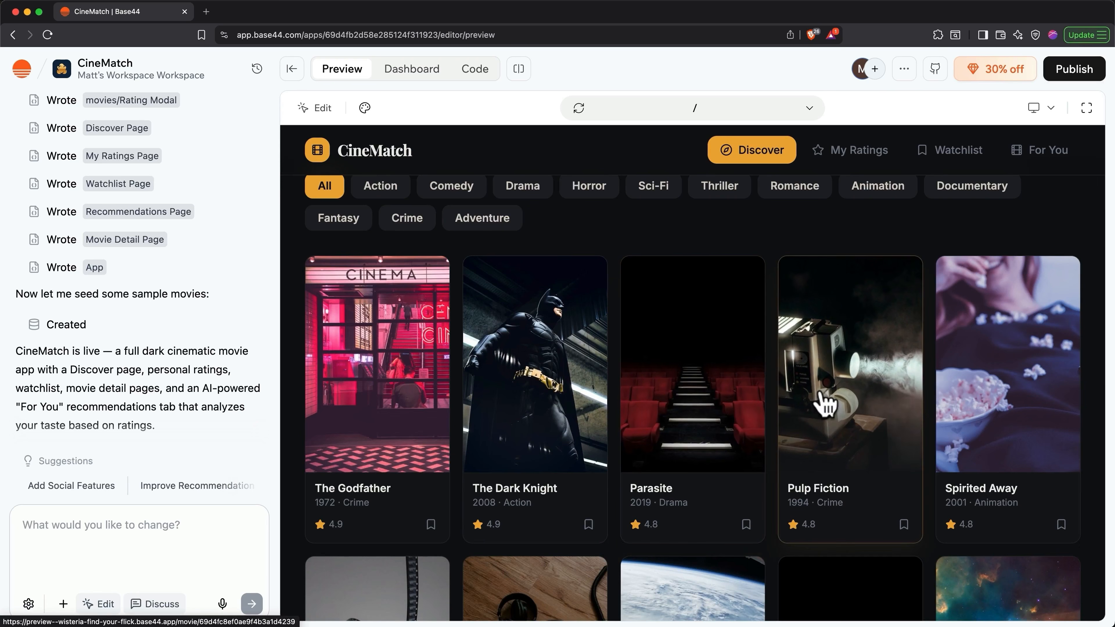
pyautogui.scroll(5, 996, 394)
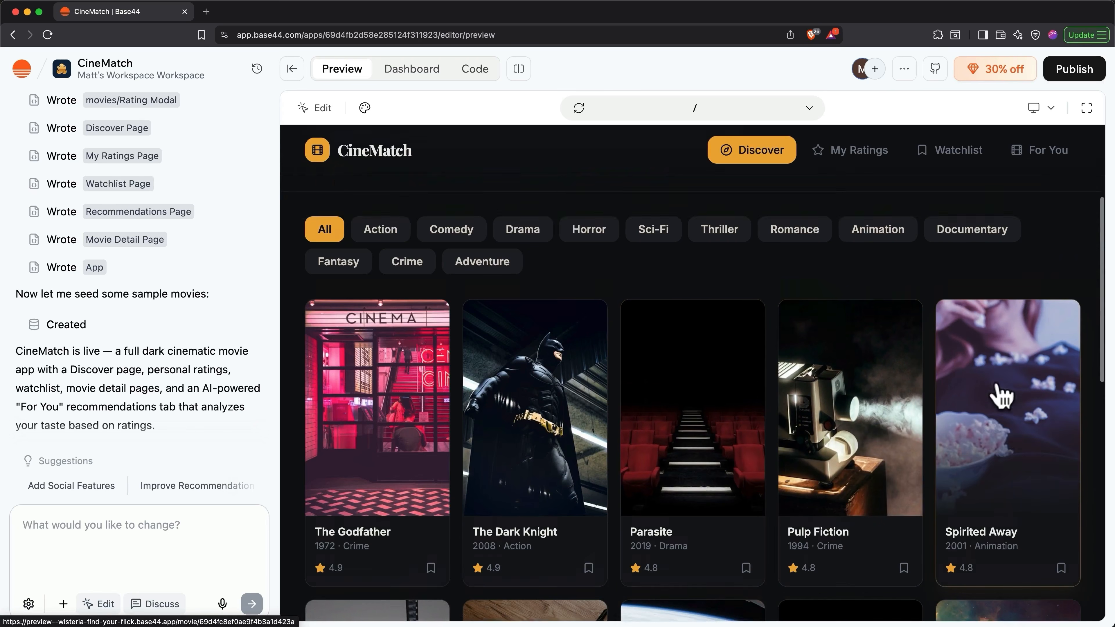
# Look through the My Ratings, Watchlist and For You pages of the app preview, ending on the Discover page
pyautogui.click(852, 163)
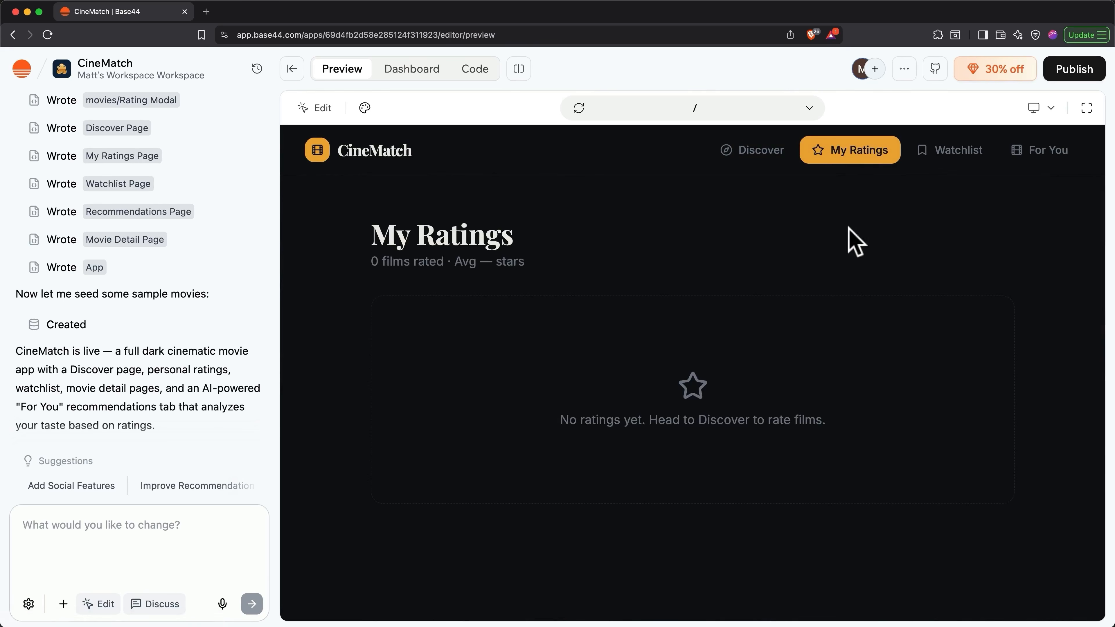
pyautogui.click(932, 163)
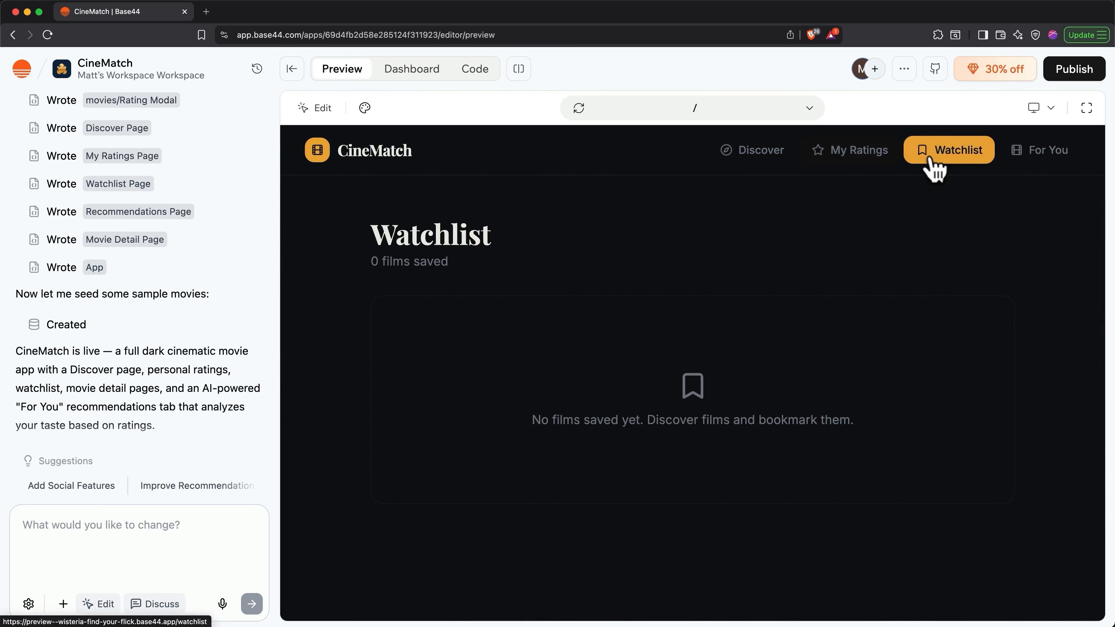
pyautogui.click(1034, 160)
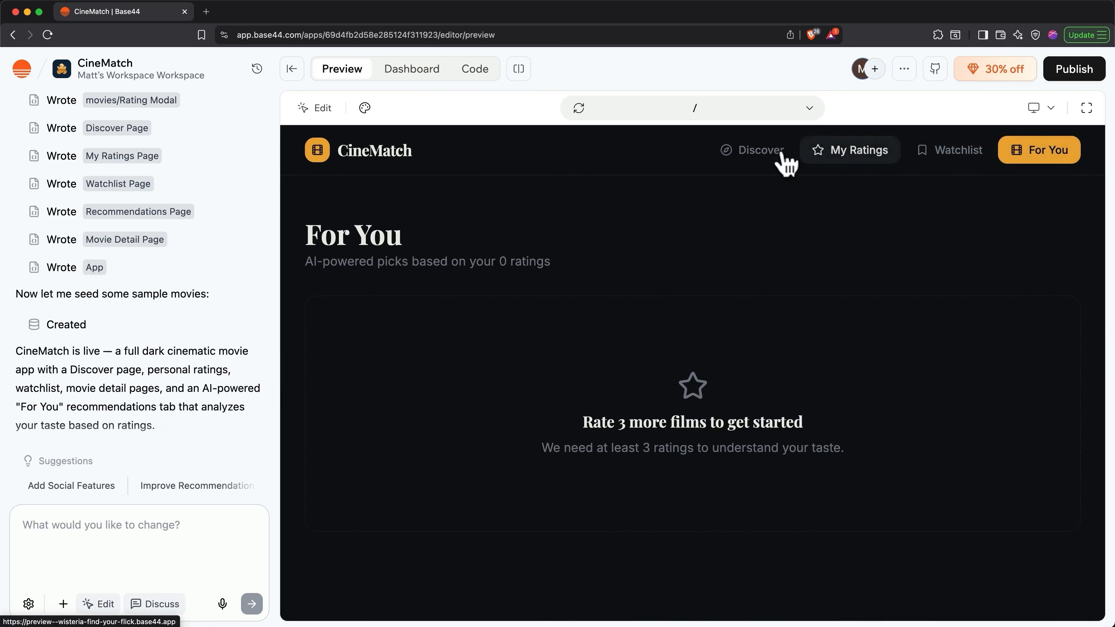
pyautogui.click(756, 160)
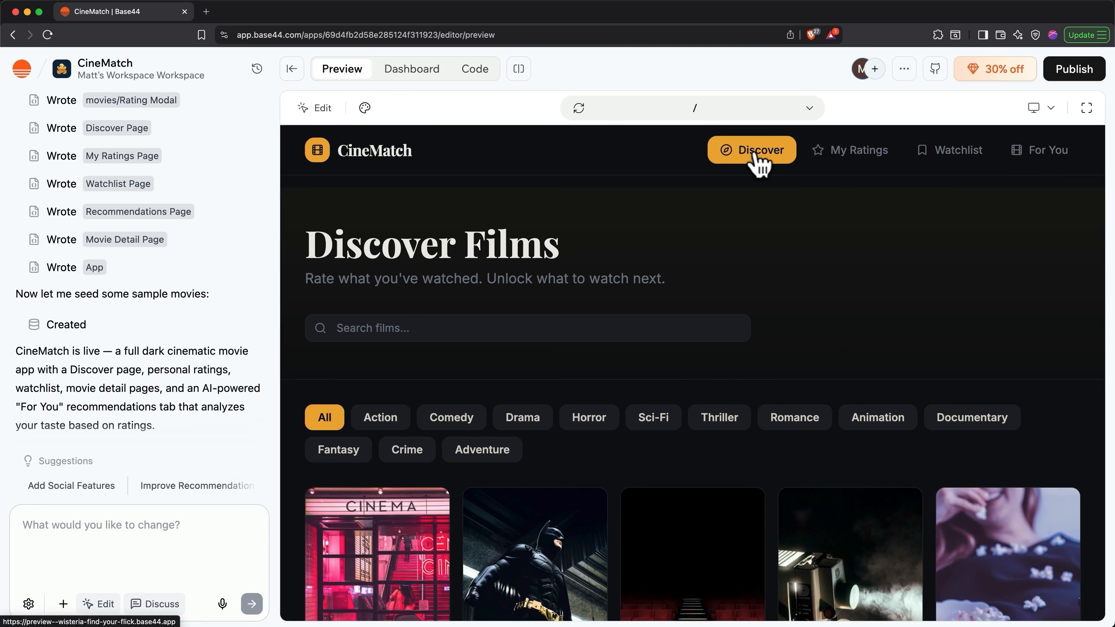
pyautogui.scroll(-5, 759, 163)
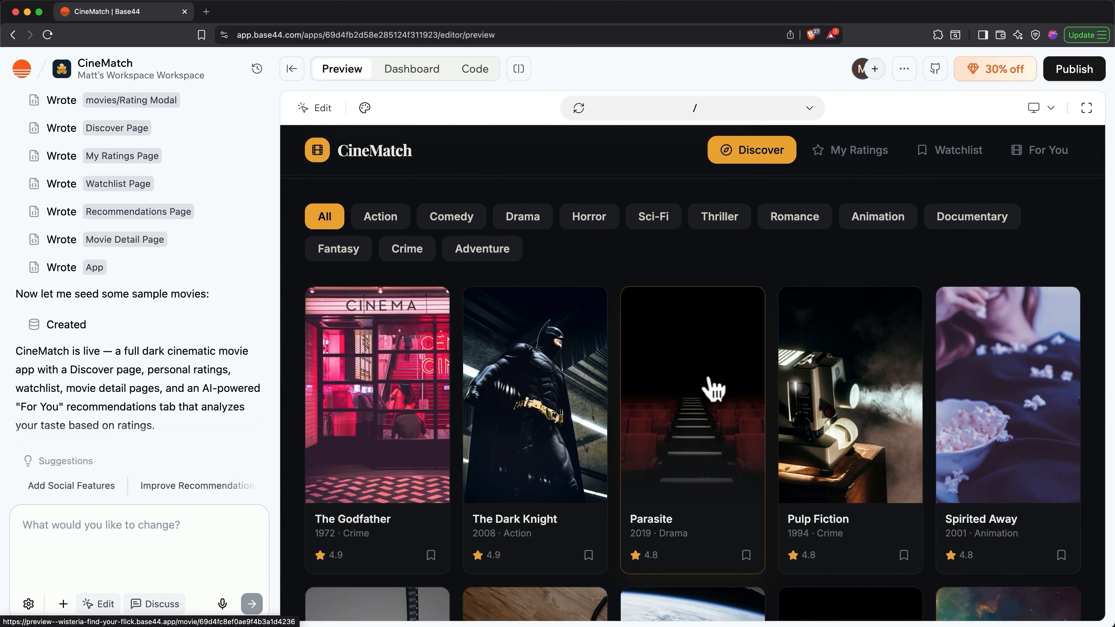
pyautogui.click(843, 162)
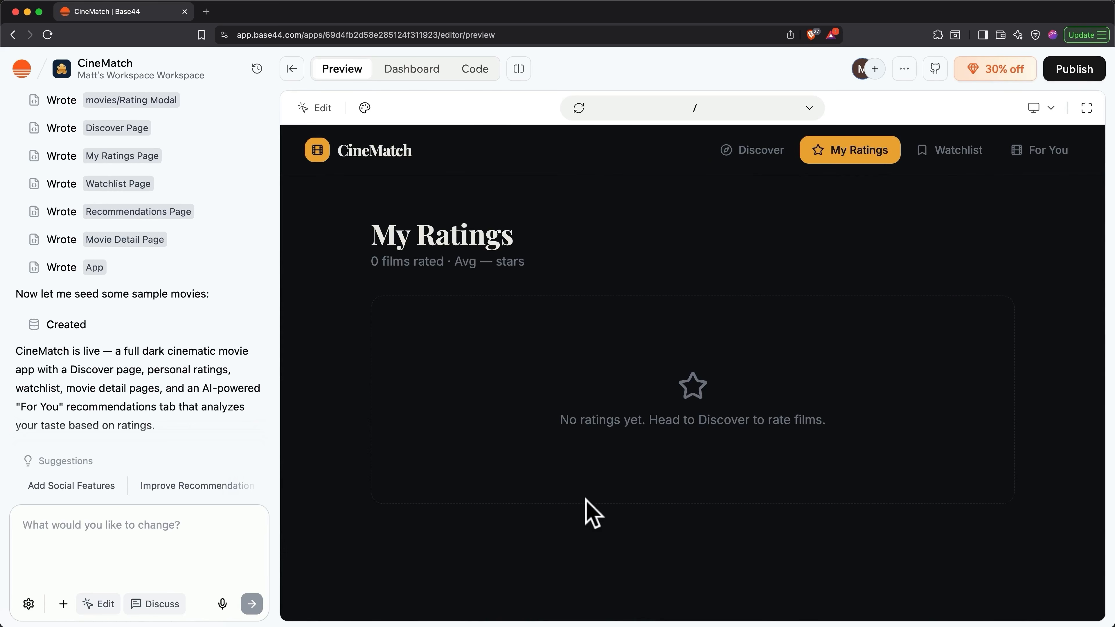
pyautogui.click(755, 166)
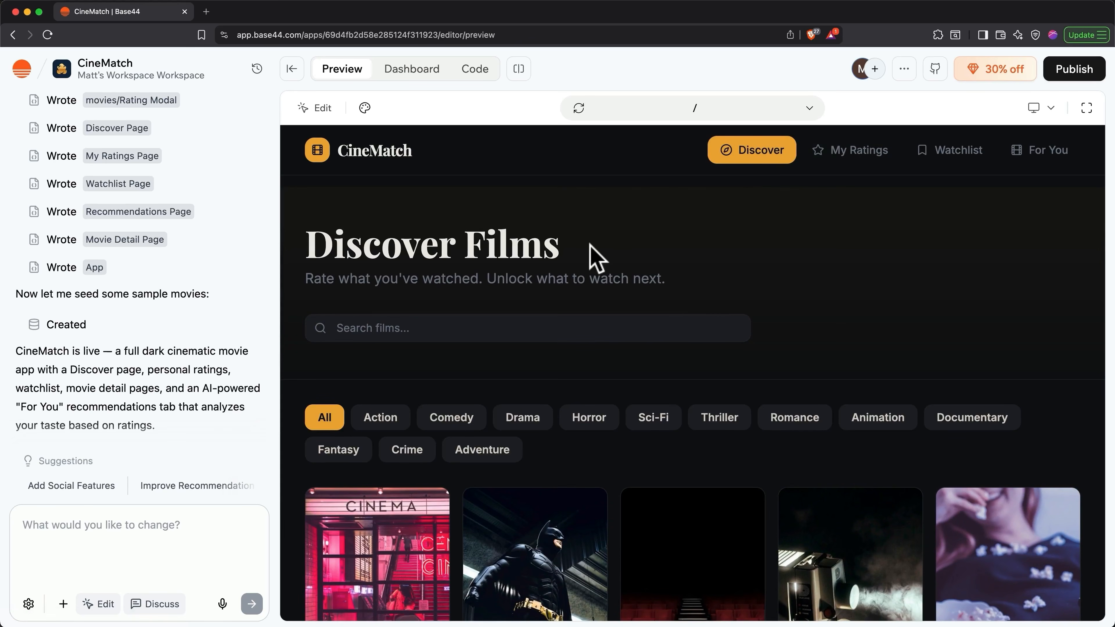
# Change the theme's Primary color to the orange-red #ef5a39 and save and apply the theme
pyautogui.moveTo(545, 248); pyautogui.dragTo(311, 254)
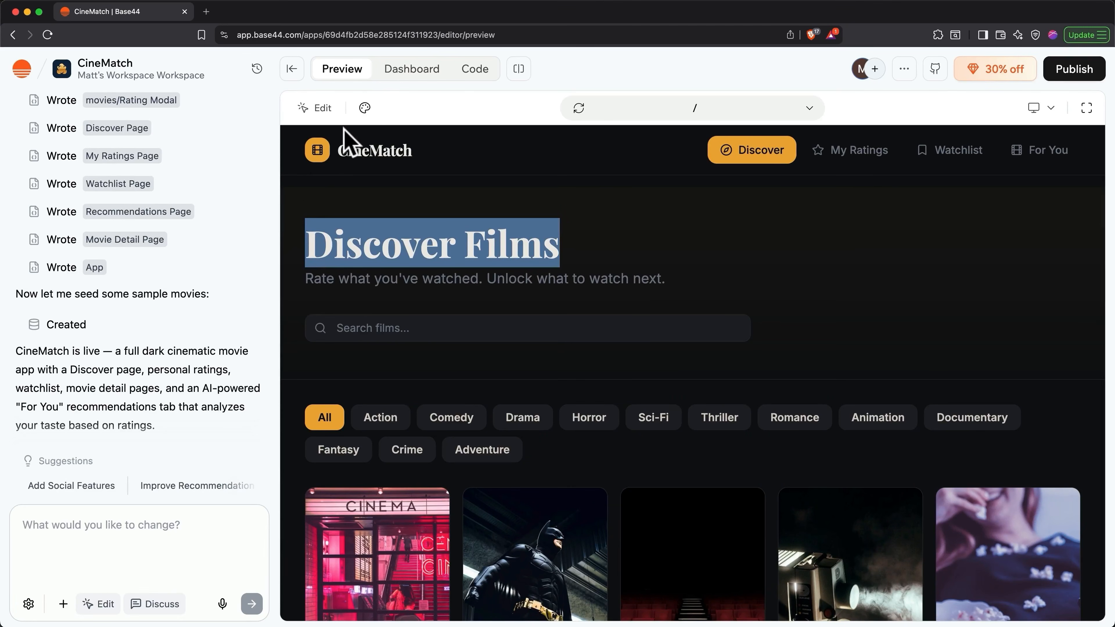
pyautogui.click(365, 109)
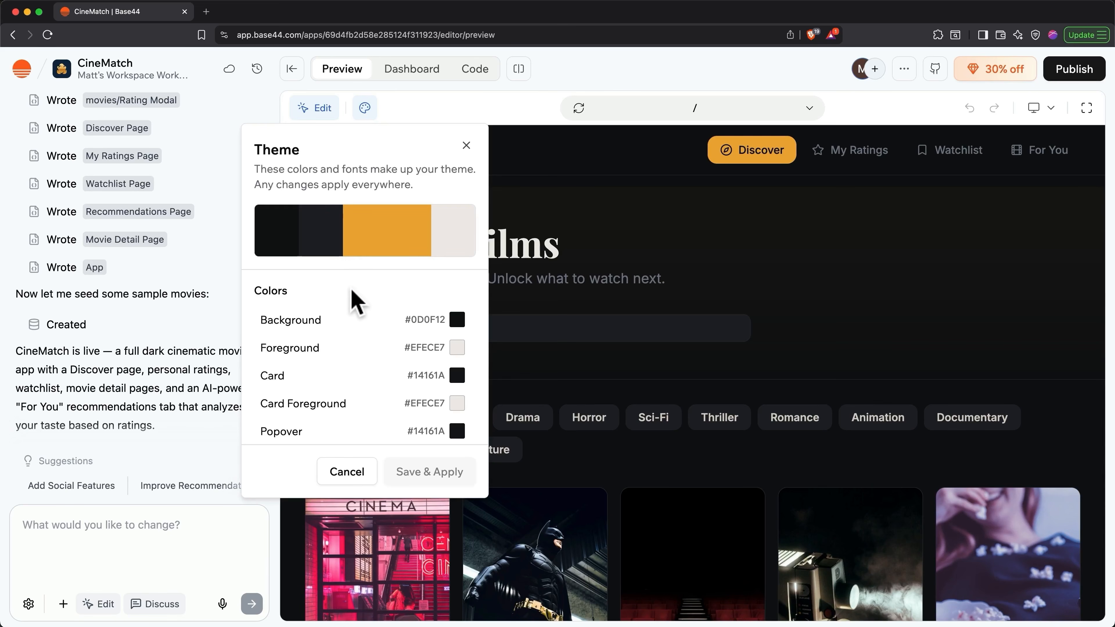
pyautogui.scroll(-5, 352, 291)
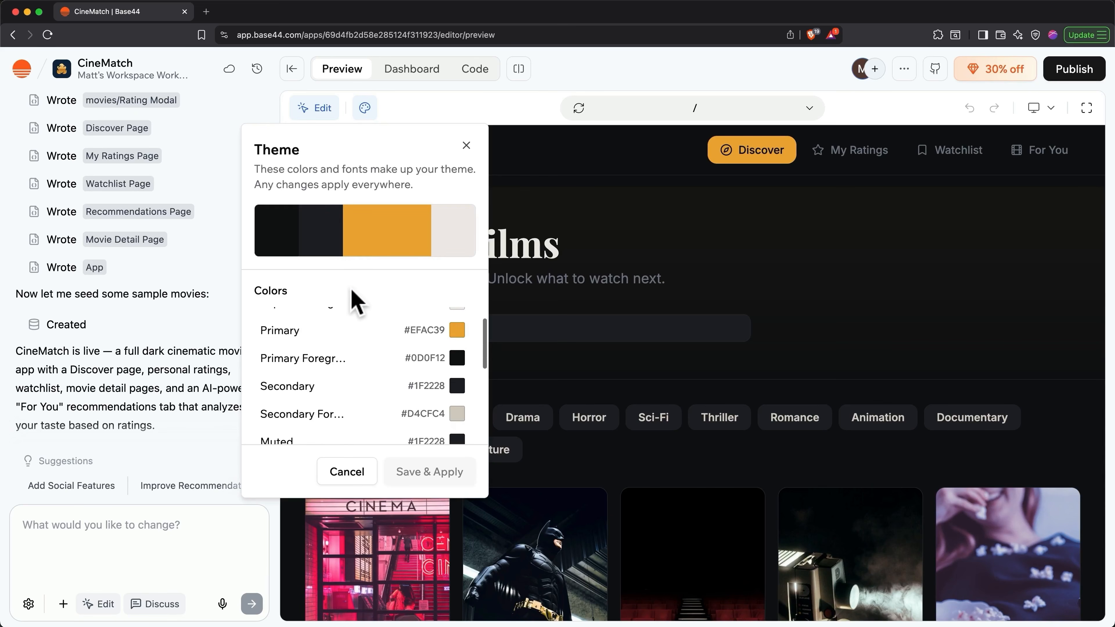
pyautogui.click(456, 330)
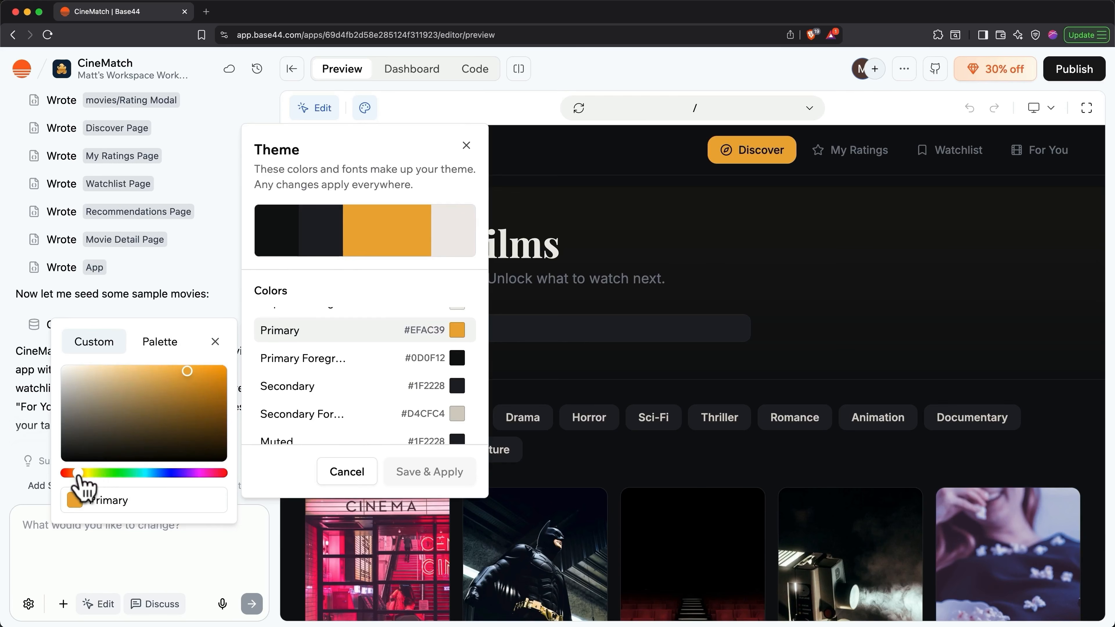
pyautogui.moveTo(79, 476); pyautogui.dragTo(67, 475)
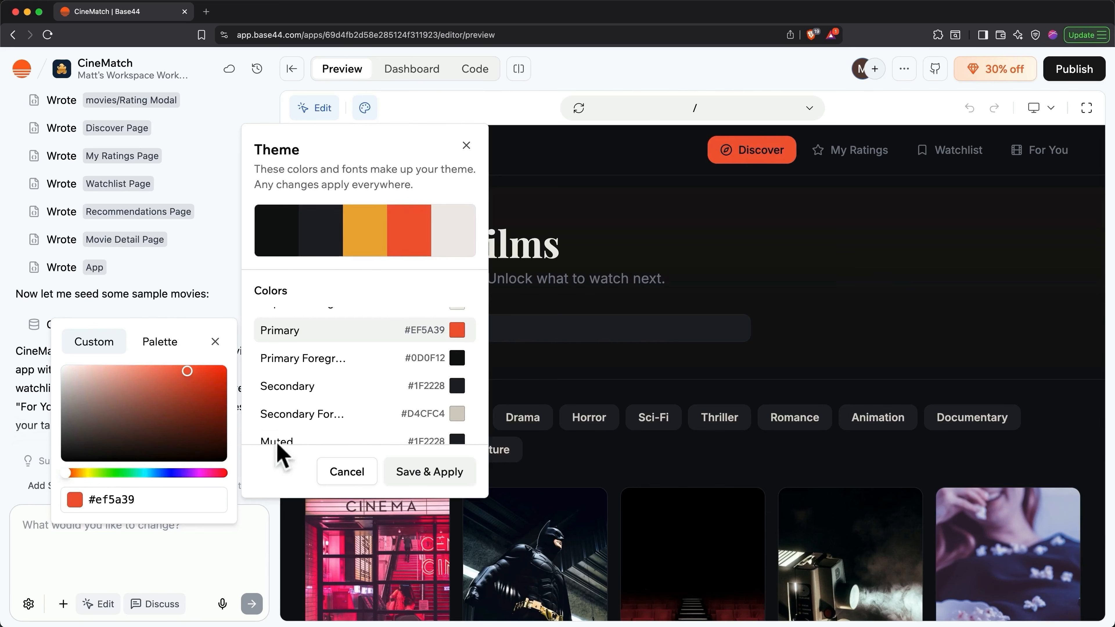
pyautogui.click(433, 472)
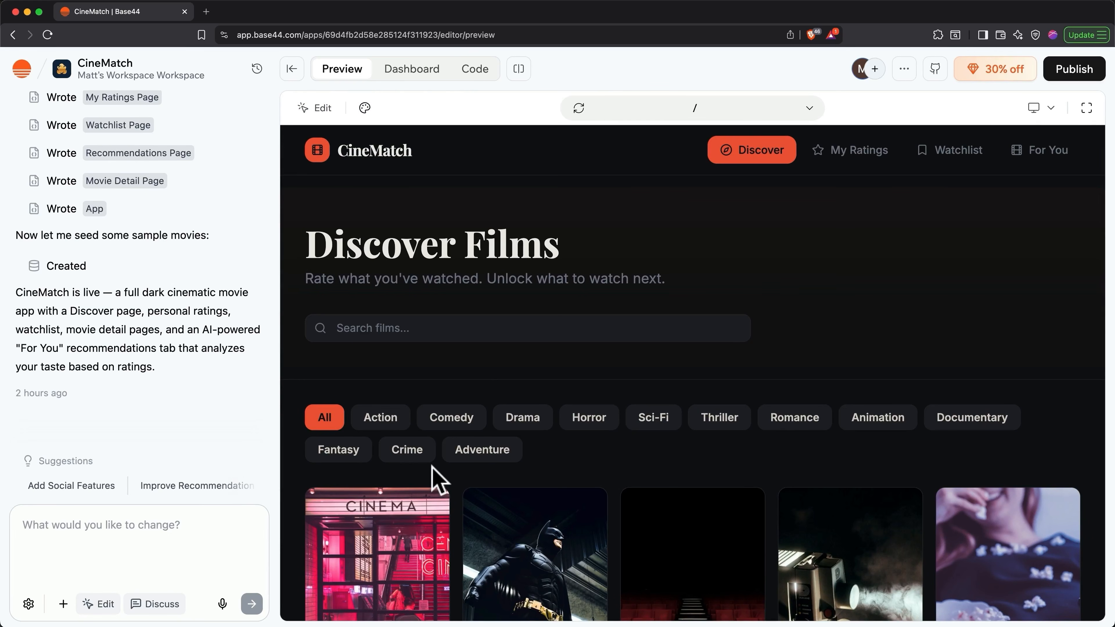
# Change the subtitle under the Discover Films heading to "Rate what you've watched to get personalized recommendations."
pyautogui.click(316, 117)
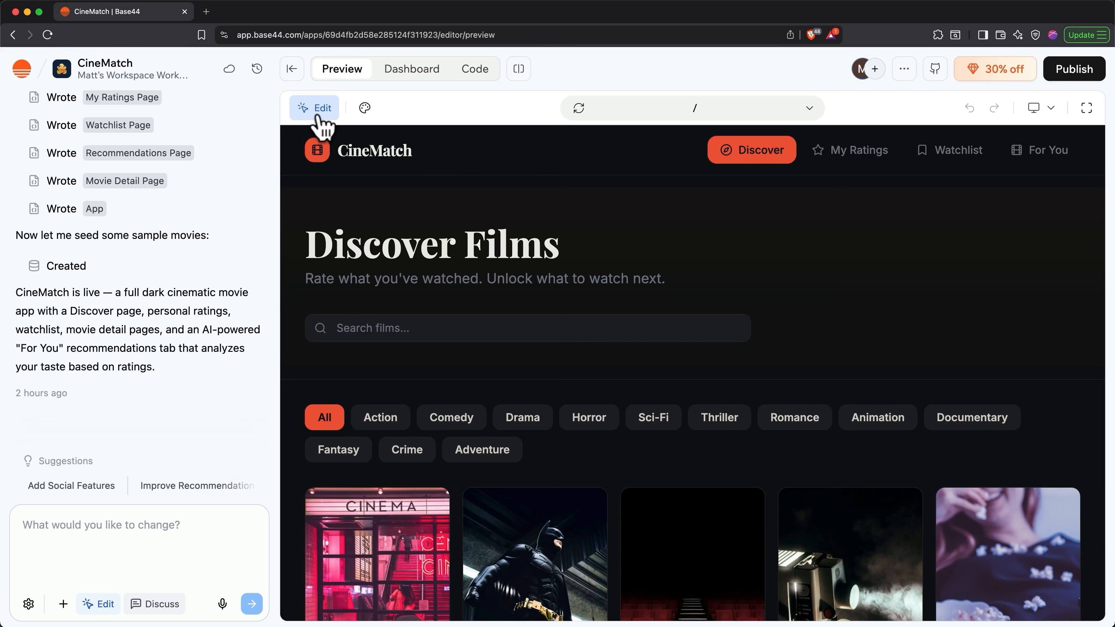
pyautogui.click(318, 116)
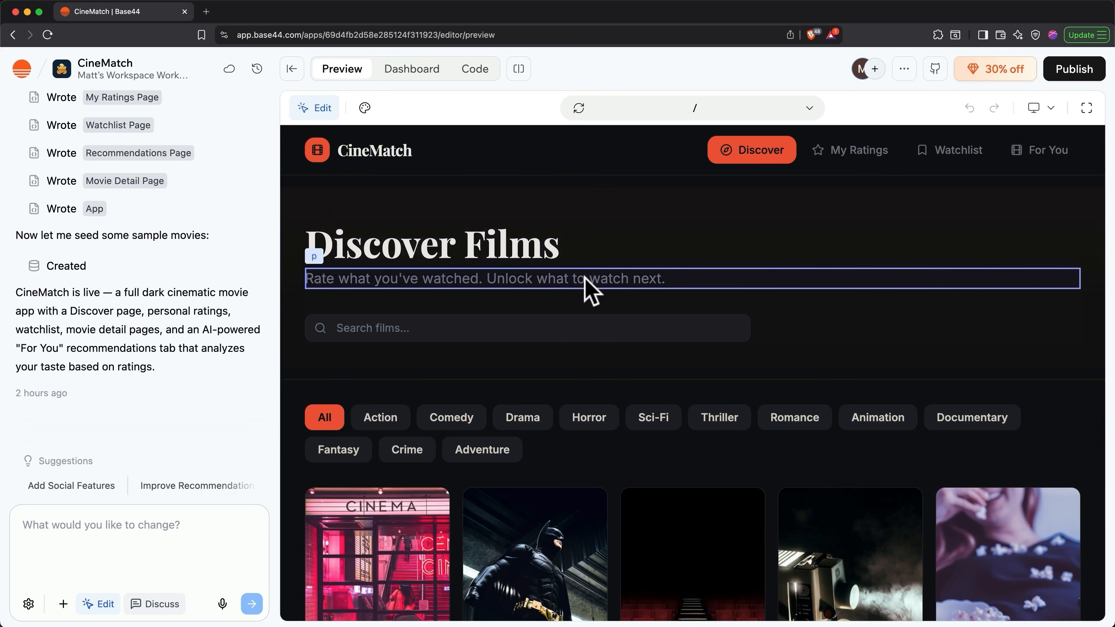
pyautogui.click(590, 290)
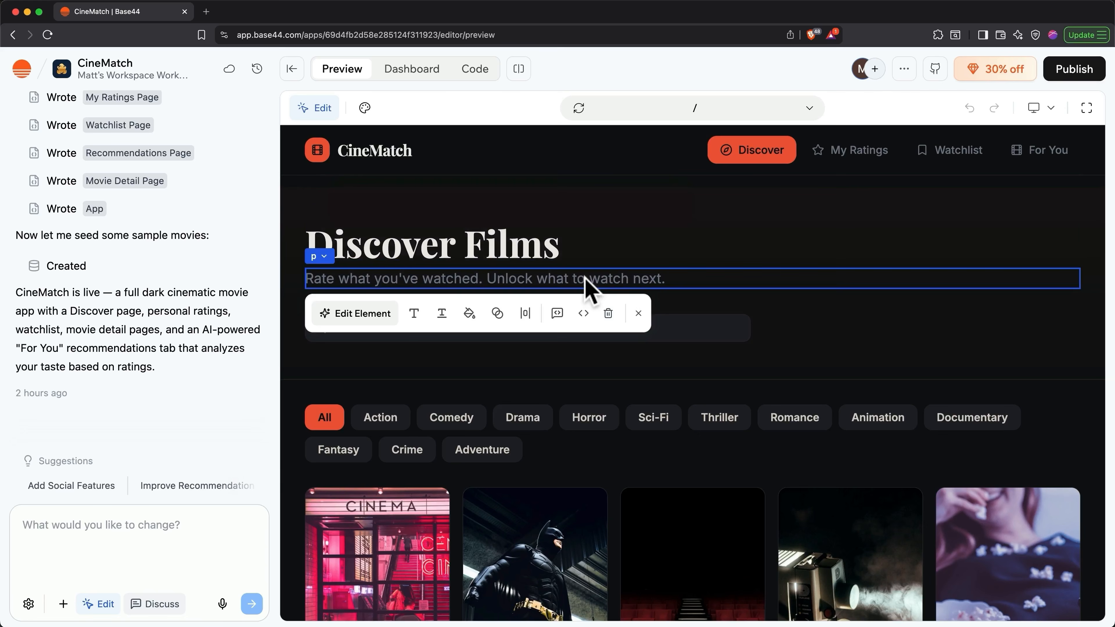
pyautogui.click(414, 313)
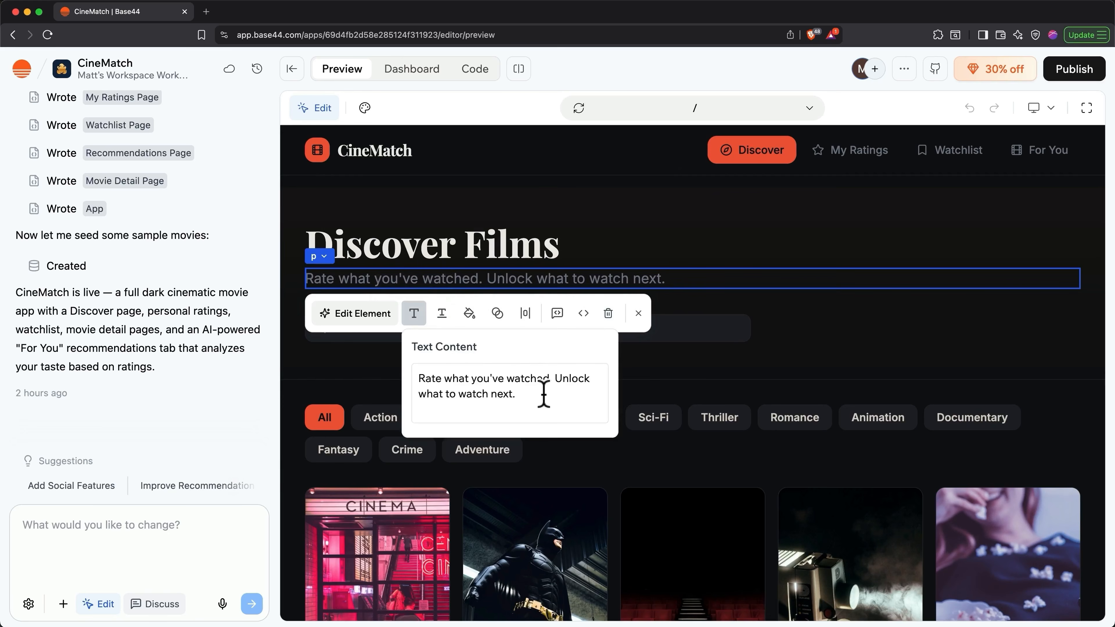
pyautogui.moveTo(550, 379); pyautogui.dragTo(518, 394)
pyautogui.press('BackSpace')
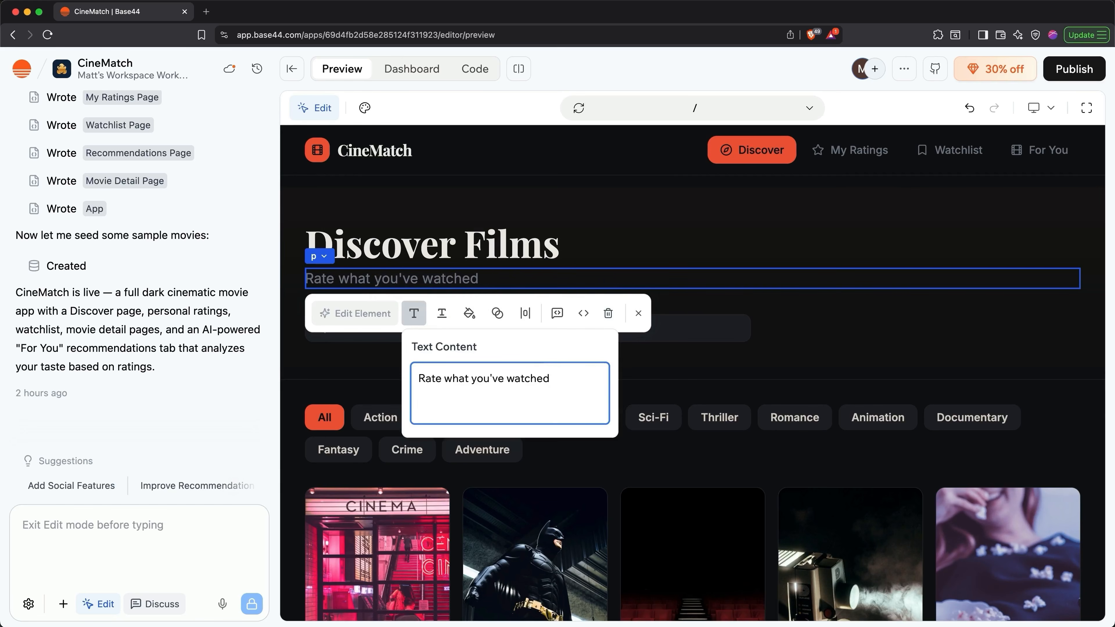
pyautogui.write('to get personalized recommendations.')
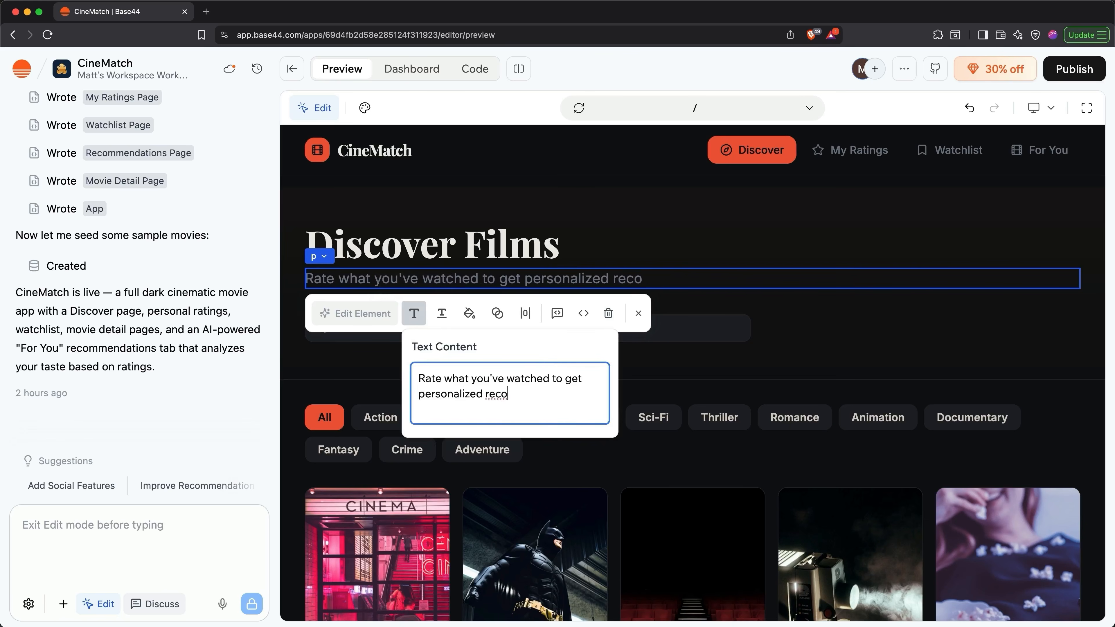
pyautogui.click(638, 313)
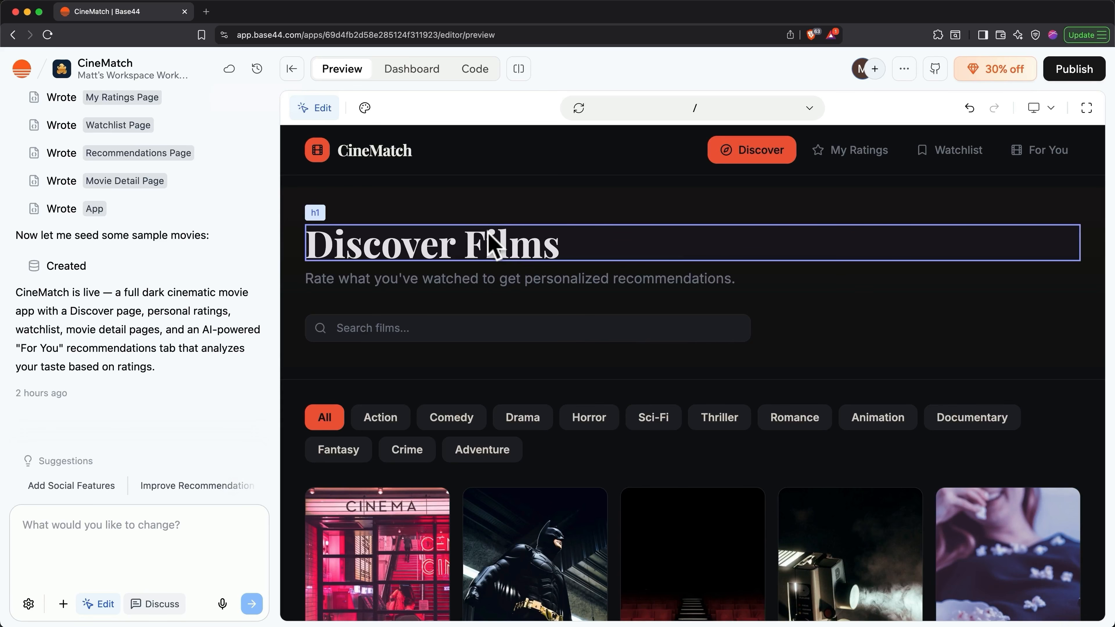
# Preview the earlier "CineMatch: Cinematic Movie Discovery" version in the version history, then return to the current version and leave edit mode
pyautogui.click(259, 72)
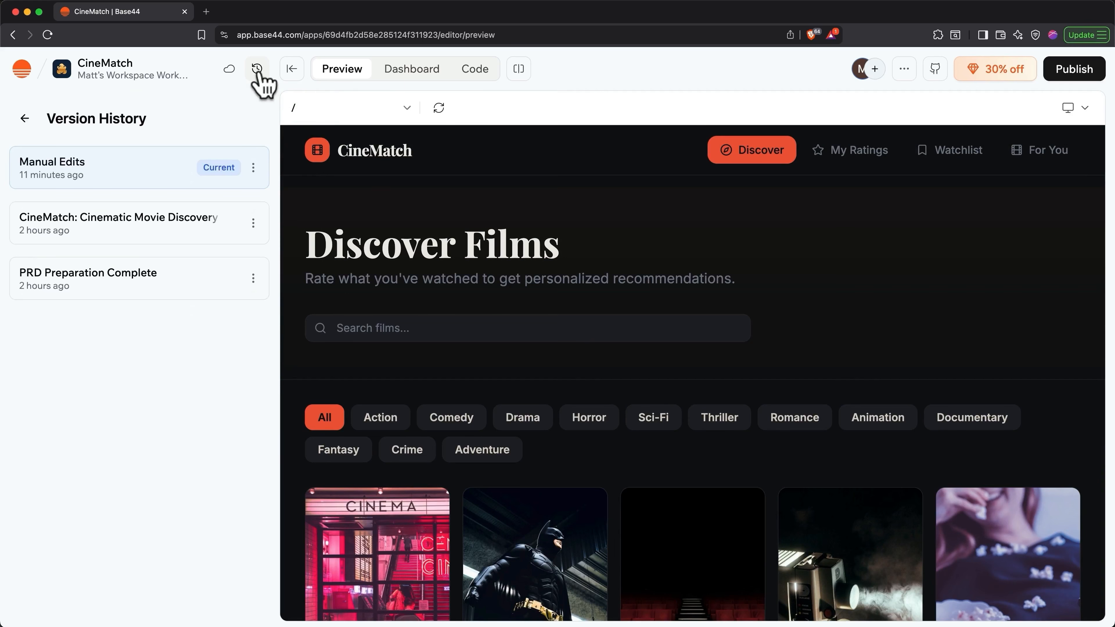
pyautogui.click(173, 233)
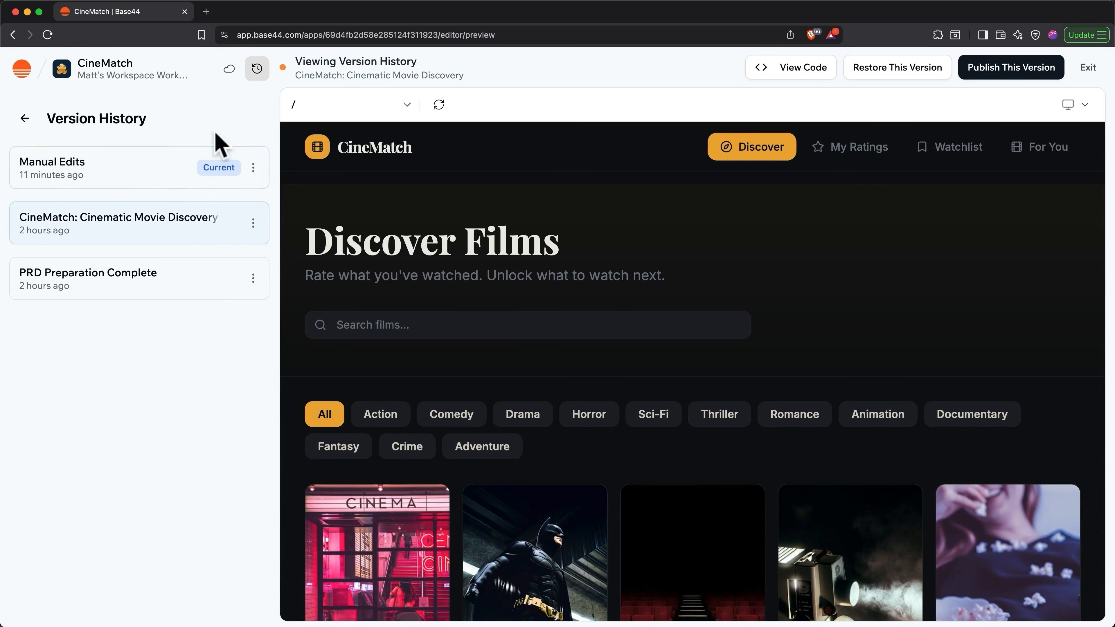
pyautogui.click(257, 69)
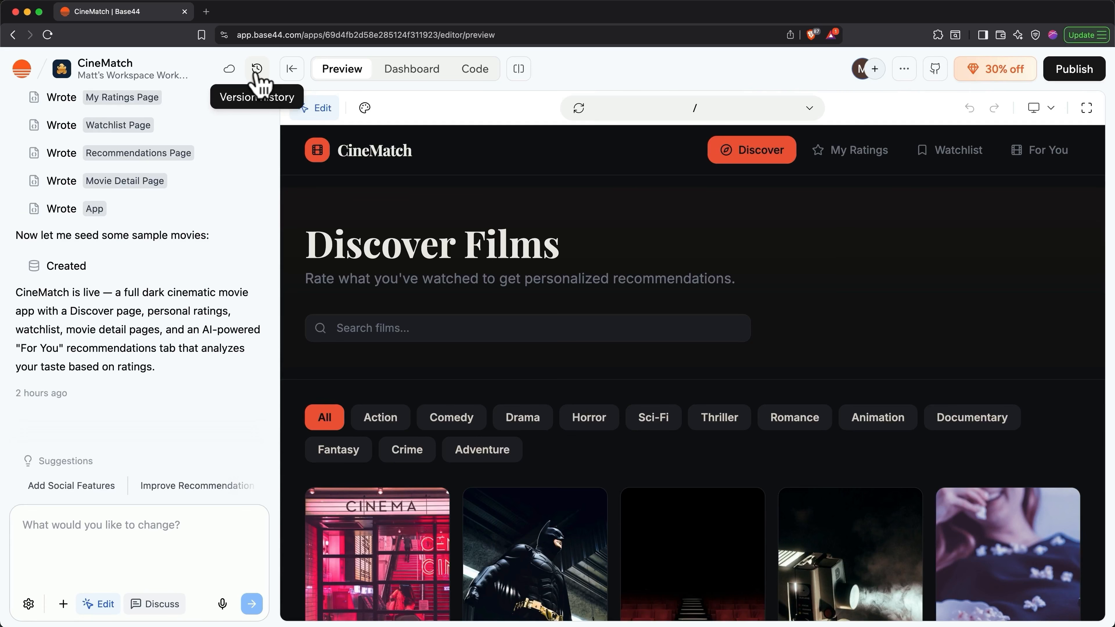
pyautogui.click(311, 110)
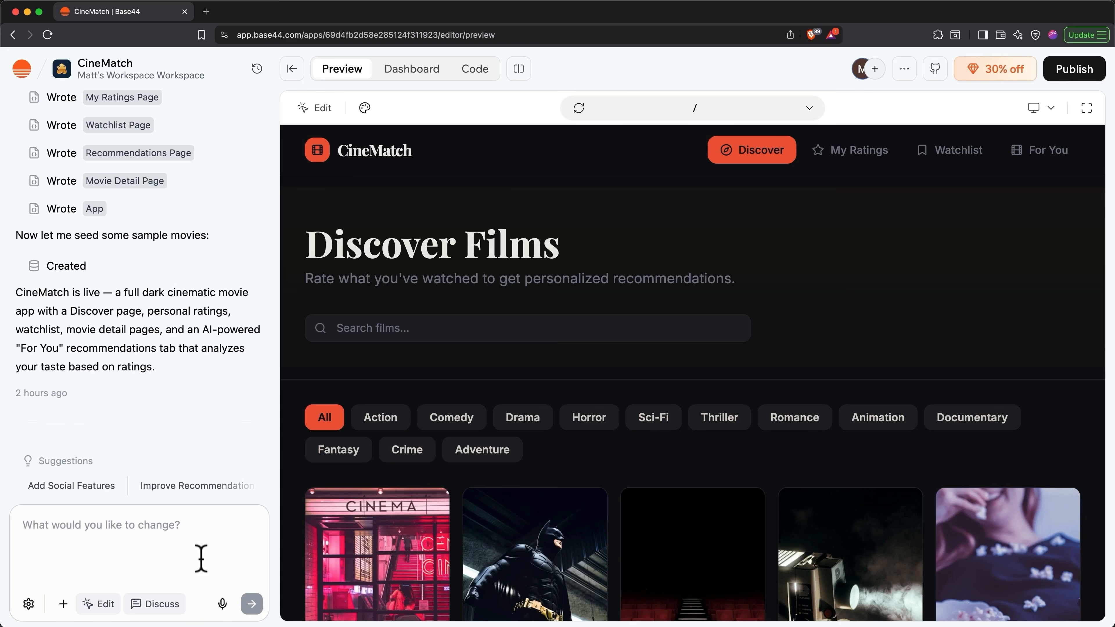
# Dictate and send a change request for sans-serif headers, a Netflix-style banner image with overlay behind Discover Films, and real movie posters as thumbnails
pyautogui.click(222, 604)
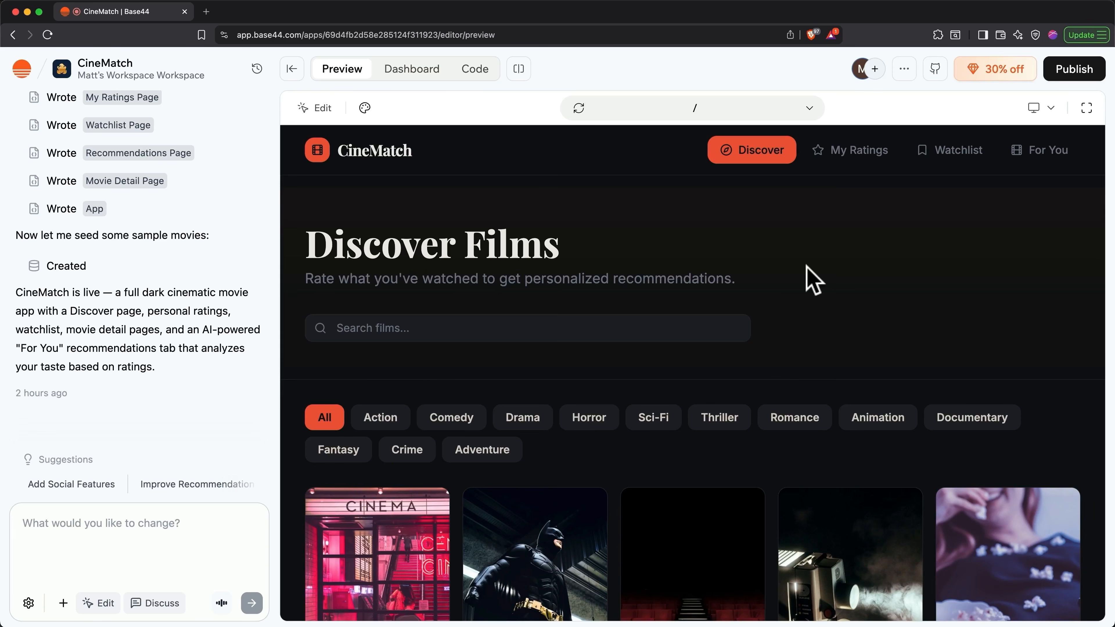
pyautogui.scroll(-1, 796, 283)
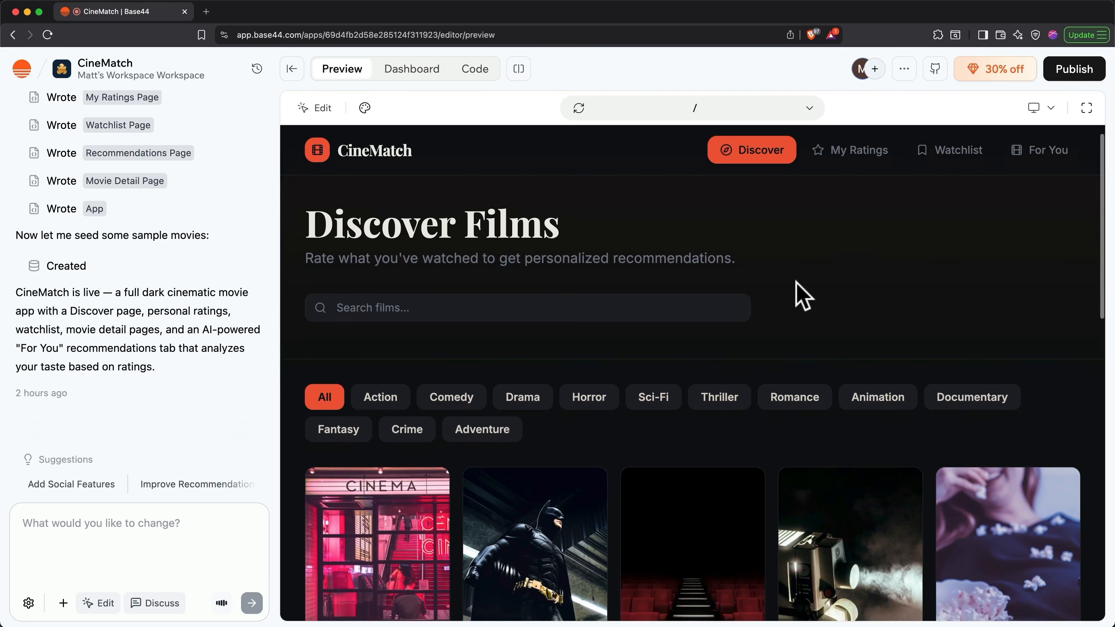
pyautogui.scroll(-6, 796, 282)
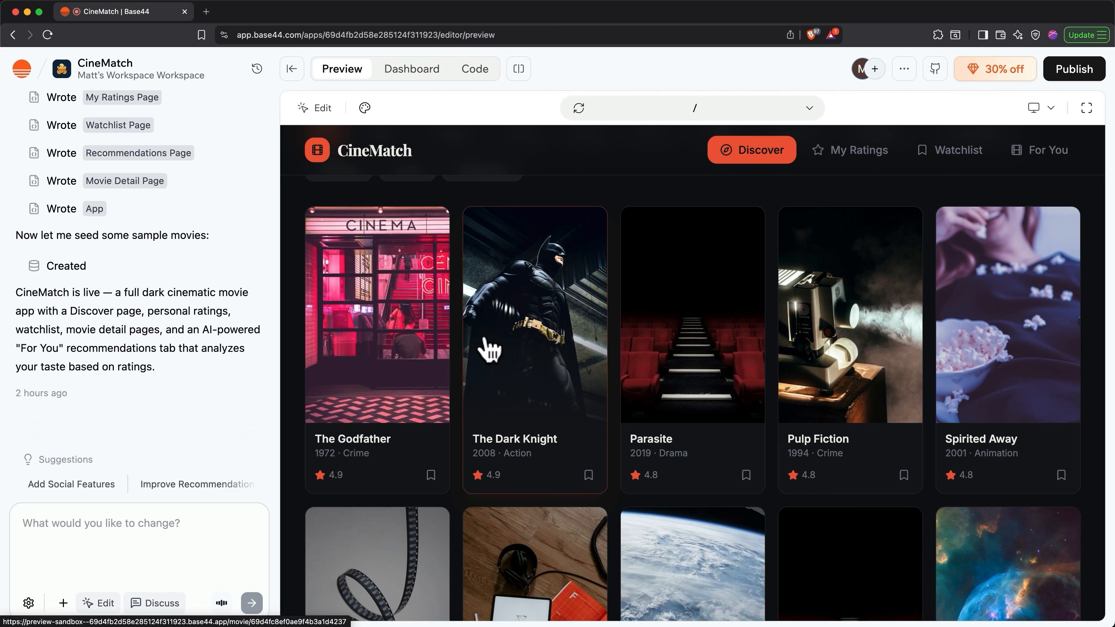
pyautogui.scroll(-3, 488, 347)
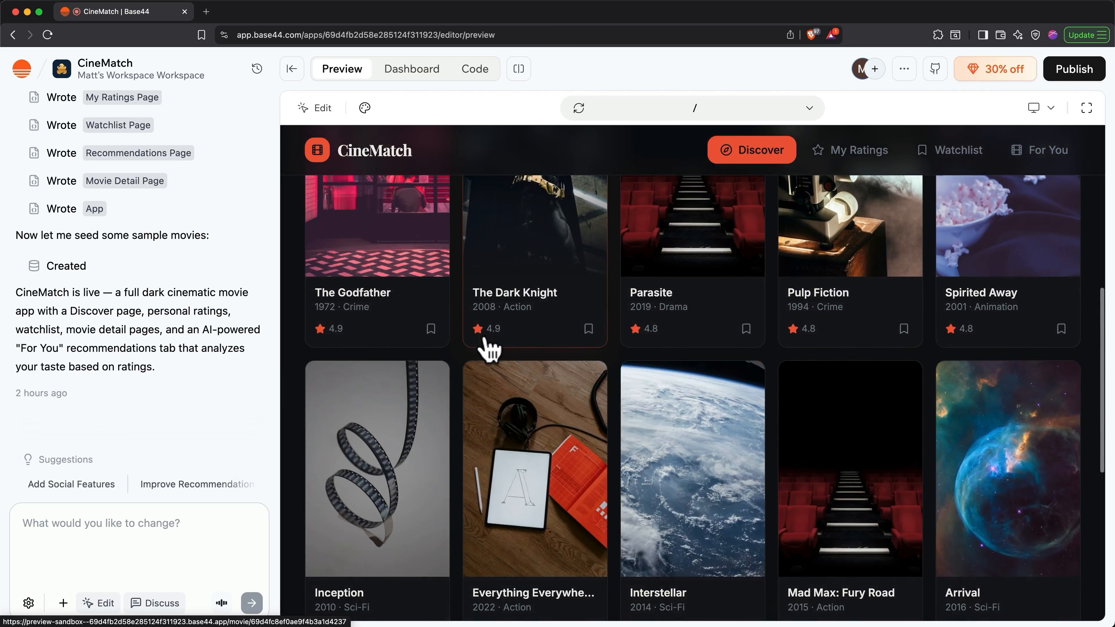
pyautogui.scroll(3, 485, 337)
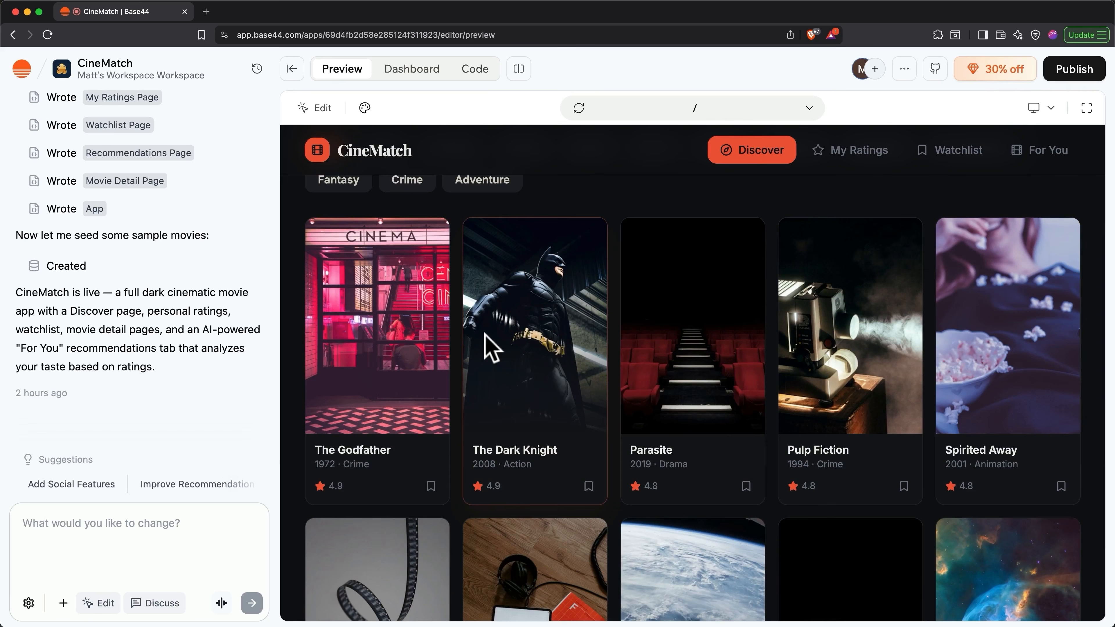
pyautogui.click(228, 598)
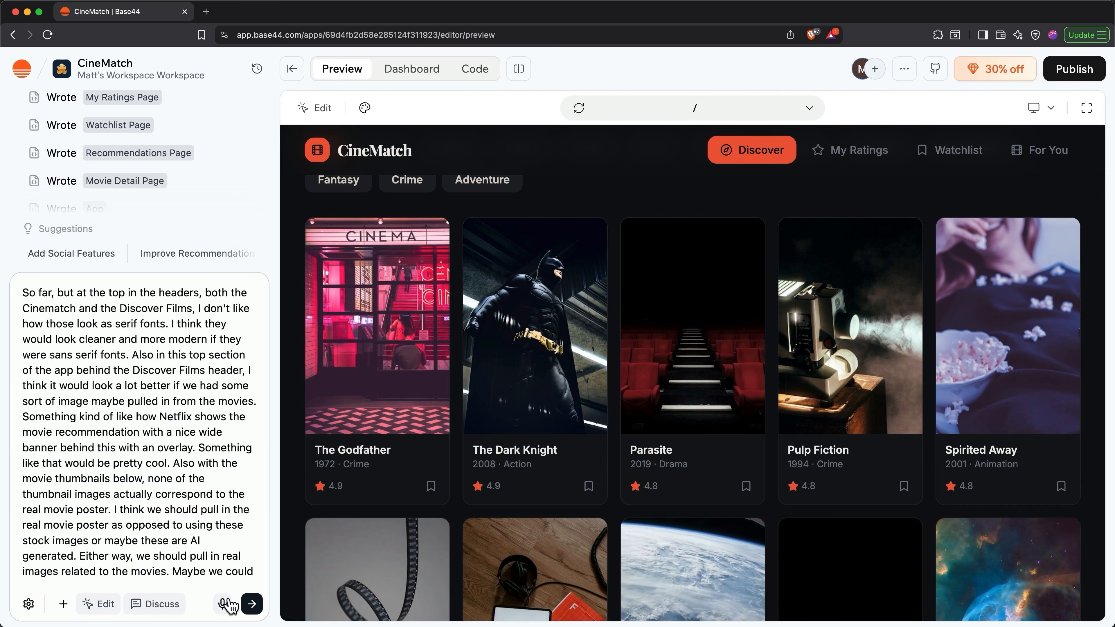
pyautogui.click(252, 605)
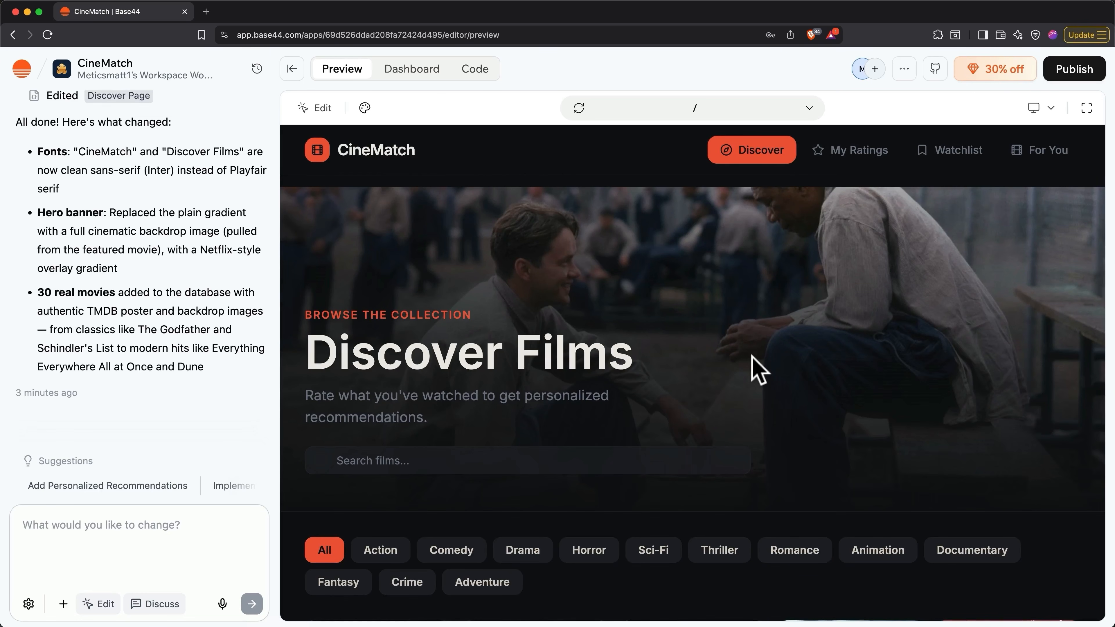
# Review the regenerated Discover page, from the hero banner through the genre filters to the movie posters
pyautogui.scroll(-7, 758, 370)
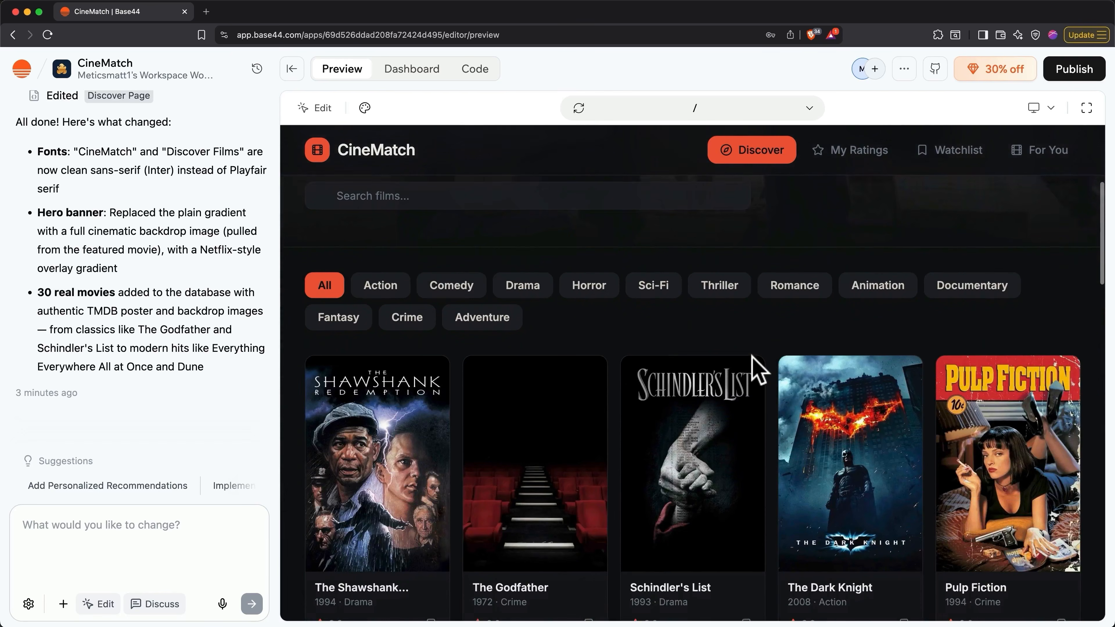
pyautogui.scroll(-3, 759, 370)
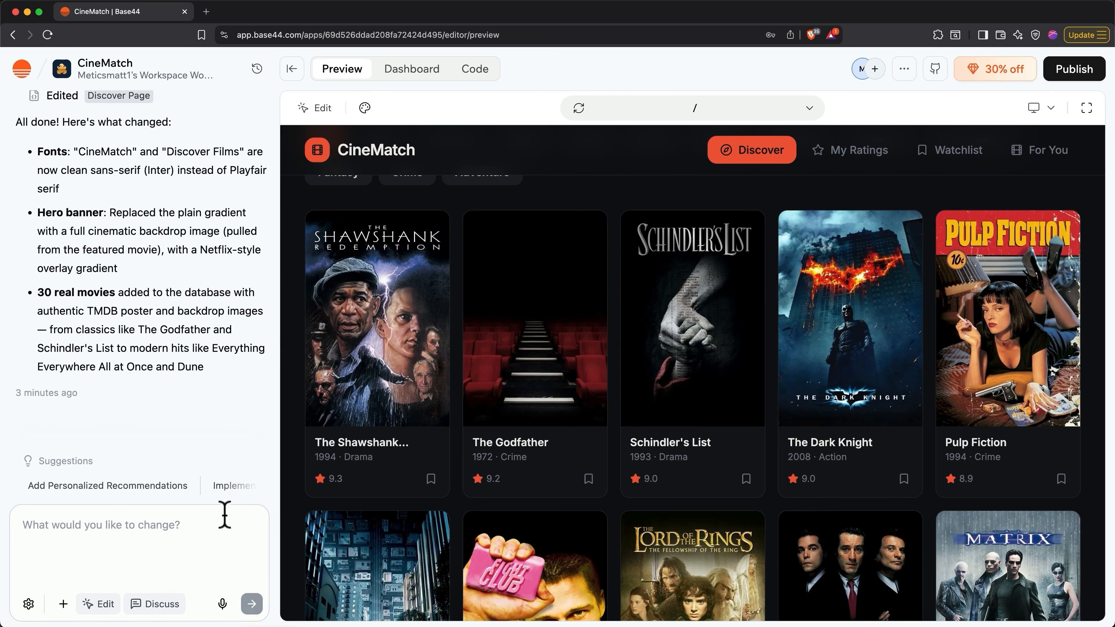
pyautogui.click(185, 525)
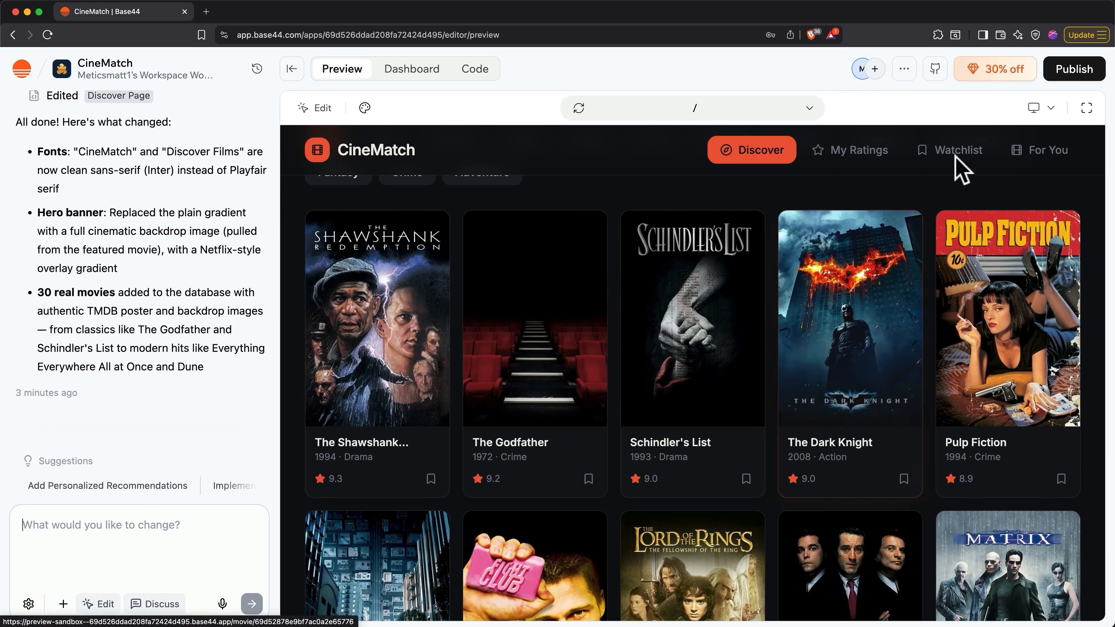
# Switch the app preview to the Mobile breakpoint and check the Discover page's banner, genre filters and movie cards
pyautogui.click(1048, 124)
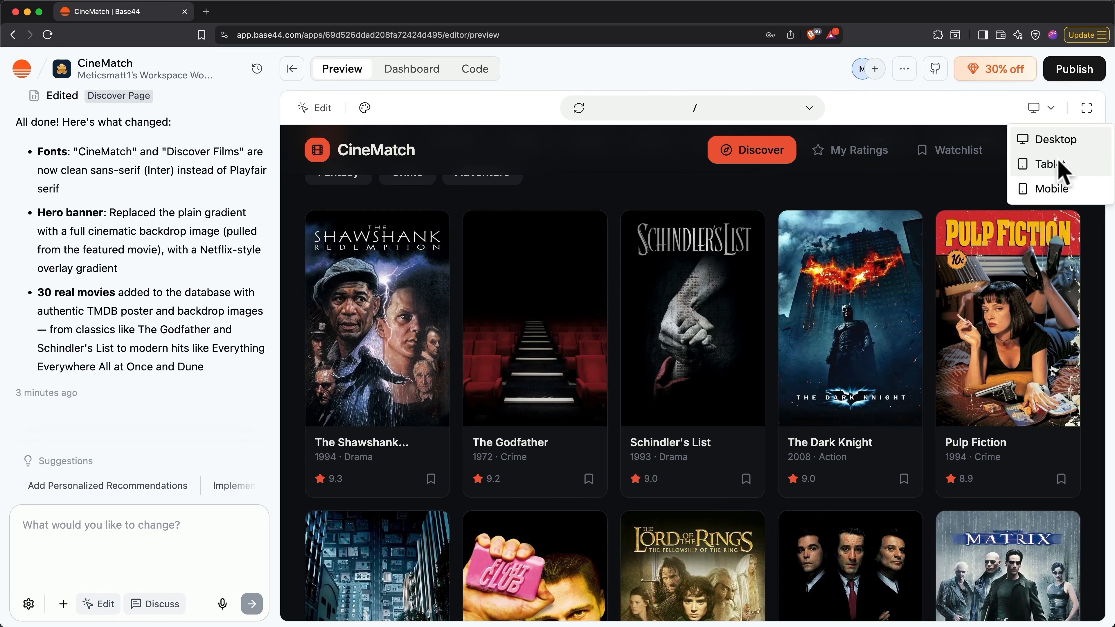
pyautogui.click(1053, 189)
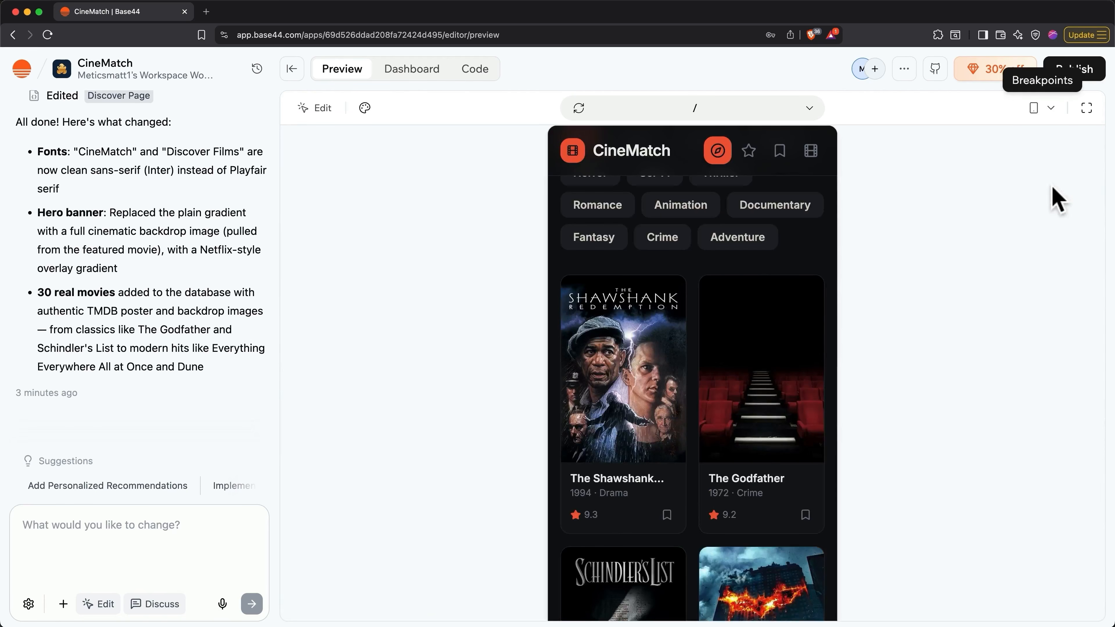
pyautogui.scroll(3, 734, 336)
pyautogui.scroll(5, 734, 336)
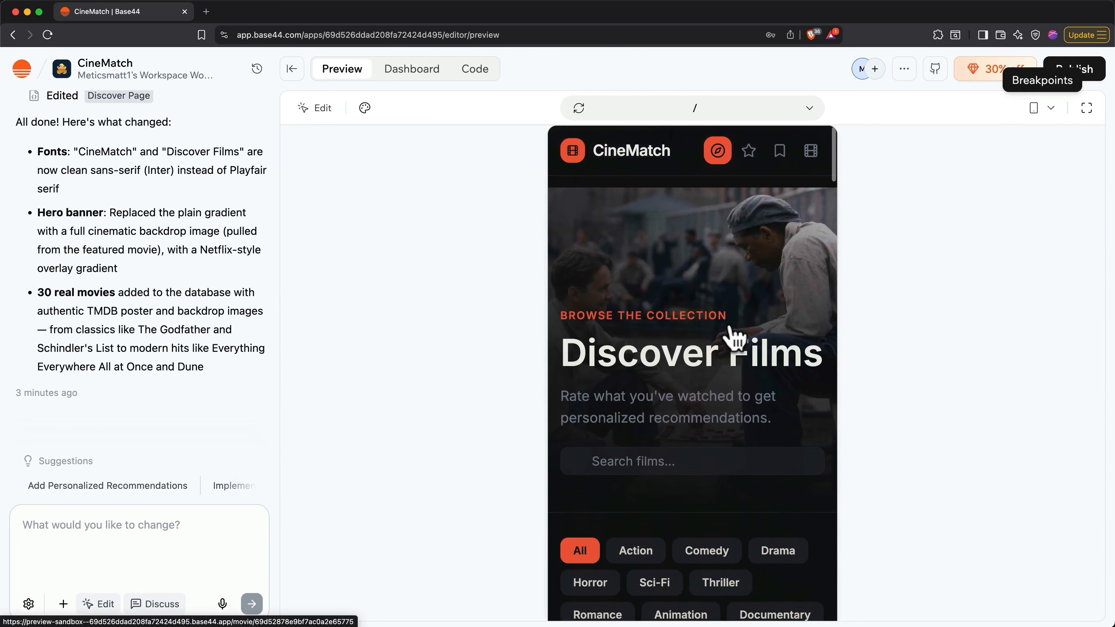
pyautogui.scroll(-6, 733, 336)
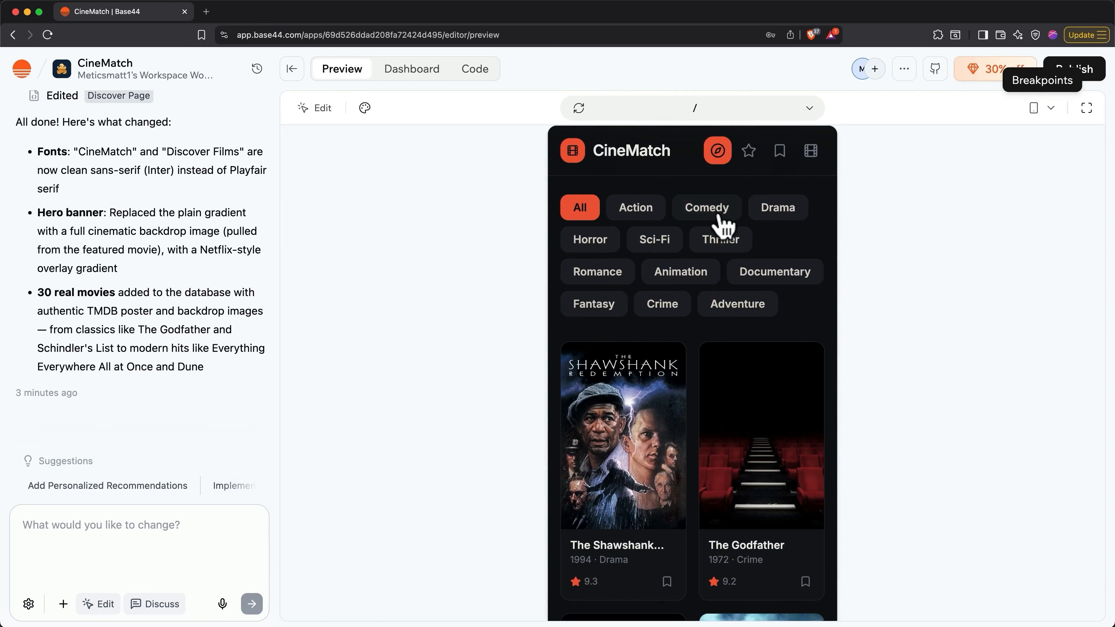
pyautogui.scroll(-9, 725, 224)
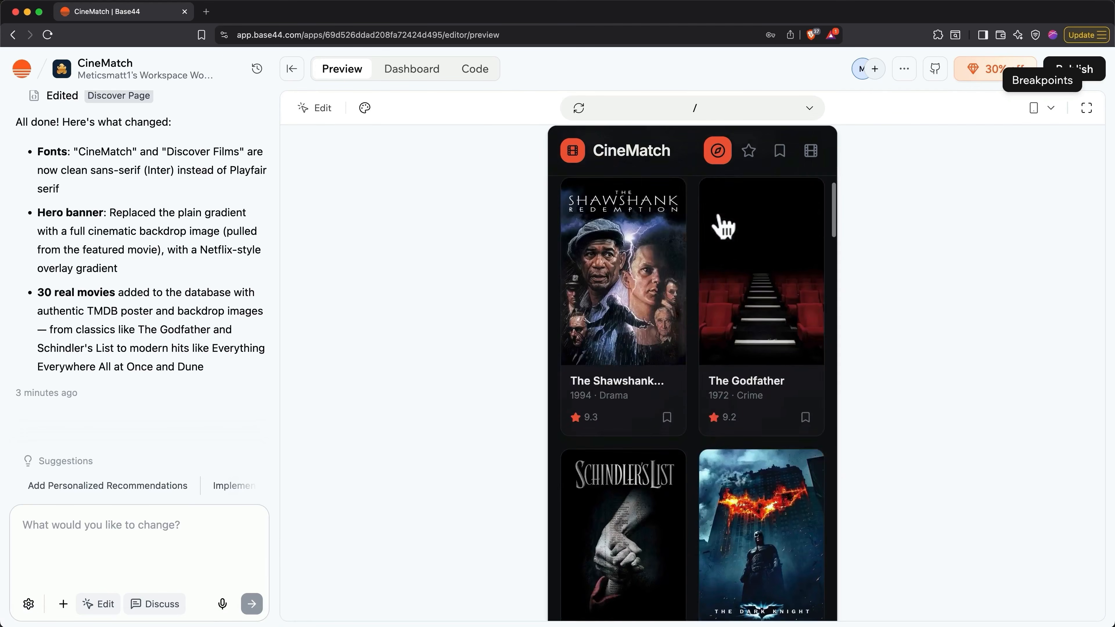
pyautogui.scroll(-6, 722, 225)
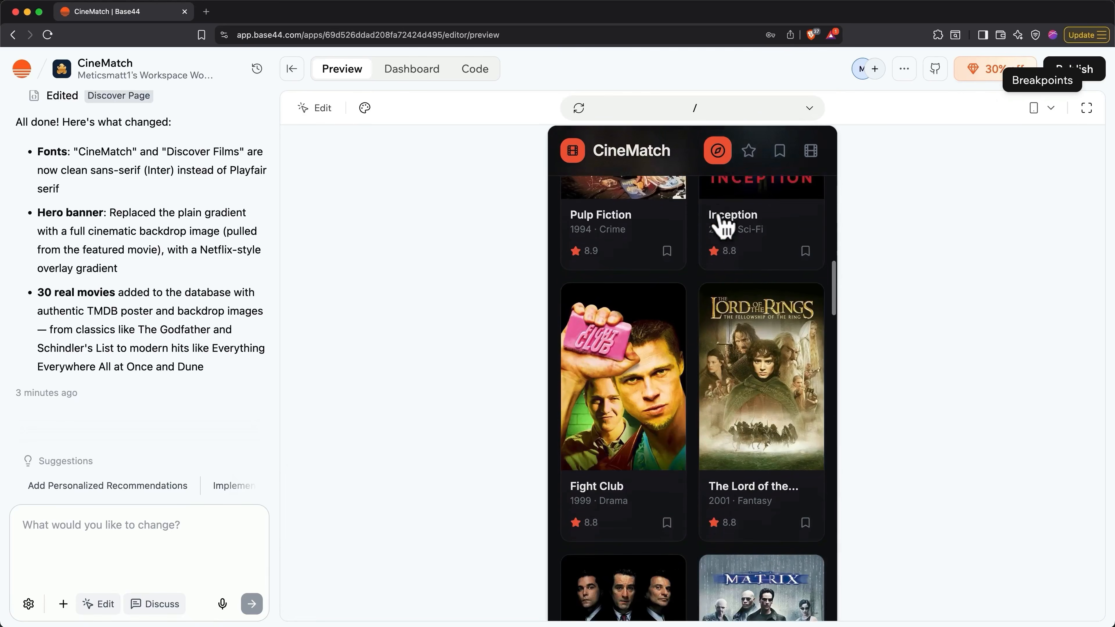
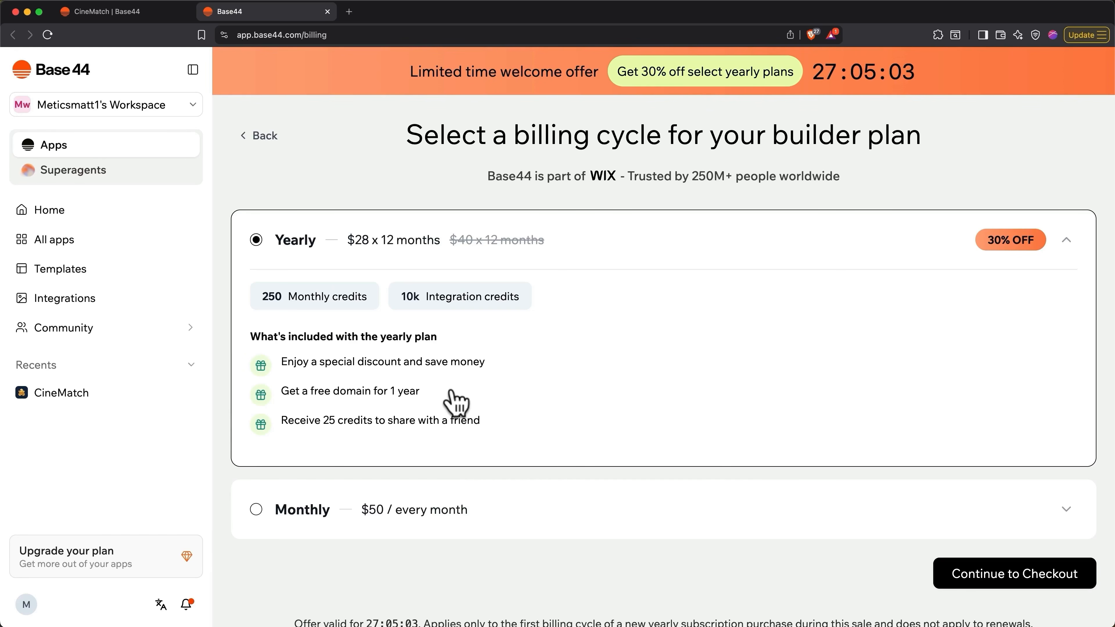
# Close the billing page and return to the CineMatch app editor
pyautogui.press('super+w')
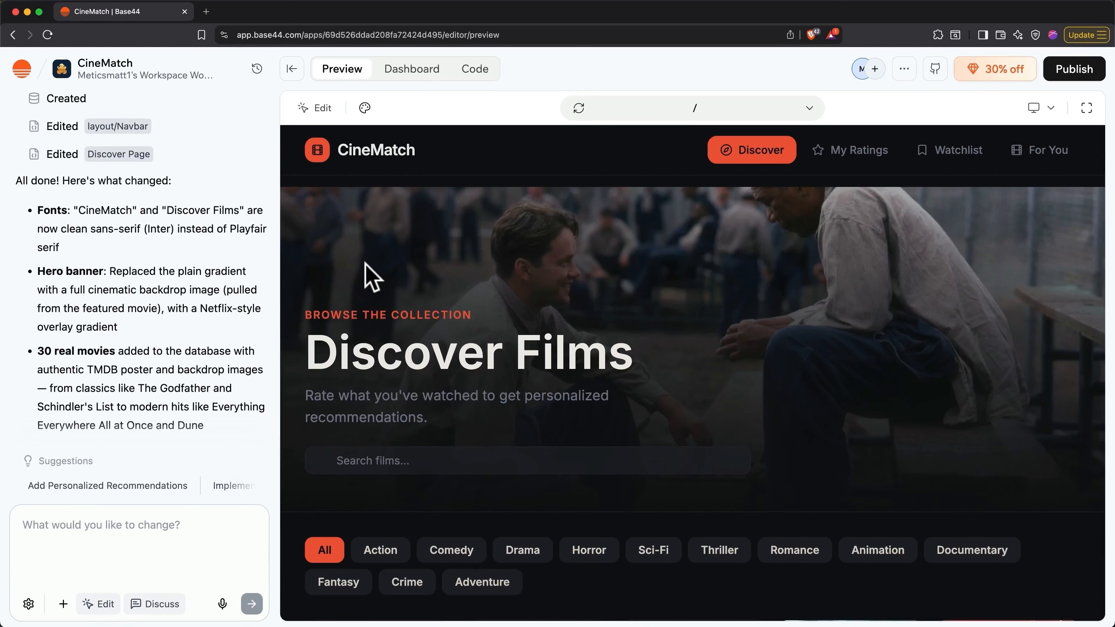
# Open the app's Authentication settings in the dashboard and review the available login methods
pyautogui.click(413, 73)
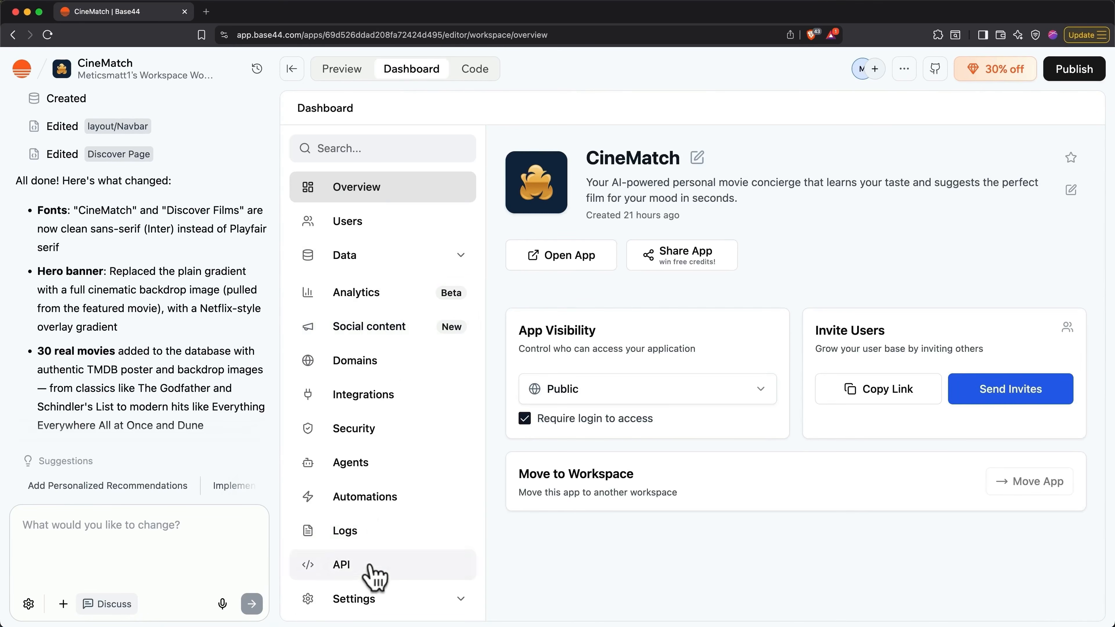
pyautogui.click(370, 600)
pyautogui.scroll(-3, 370, 602)
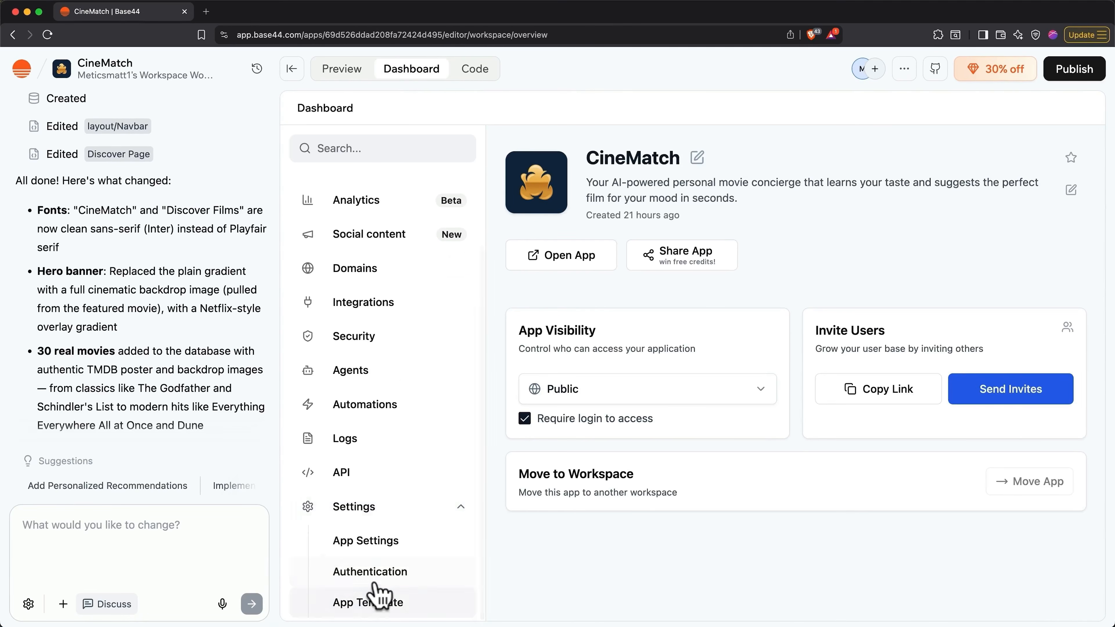
pyautogui.click(371, 577)
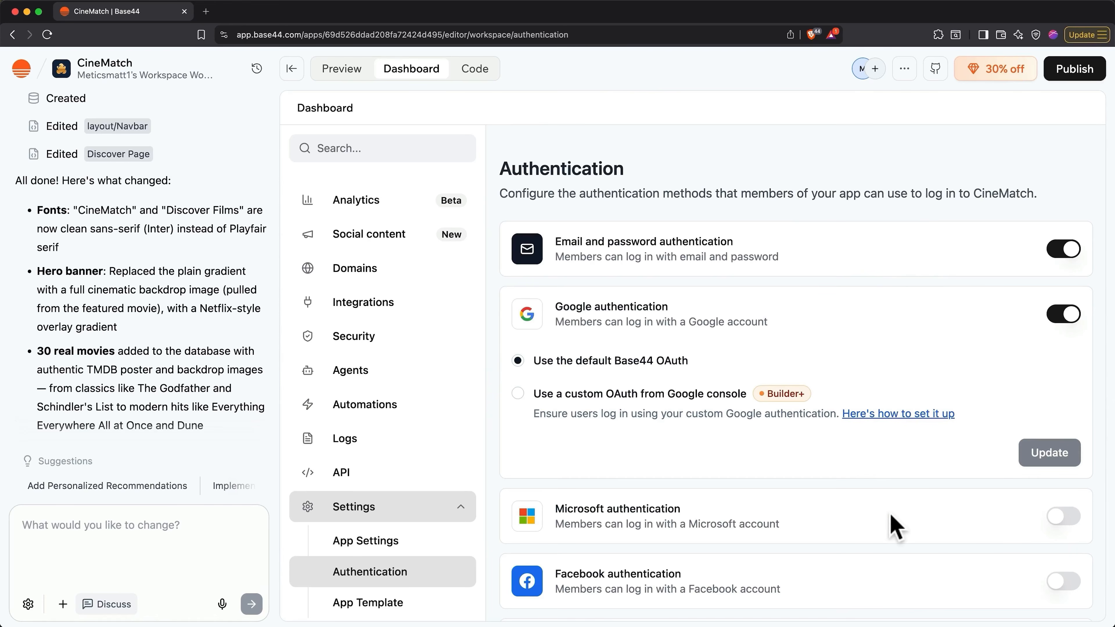
pyautogui.scroll(-2, 894, 526)
pyautogui.scroll(-3, 894, 526)
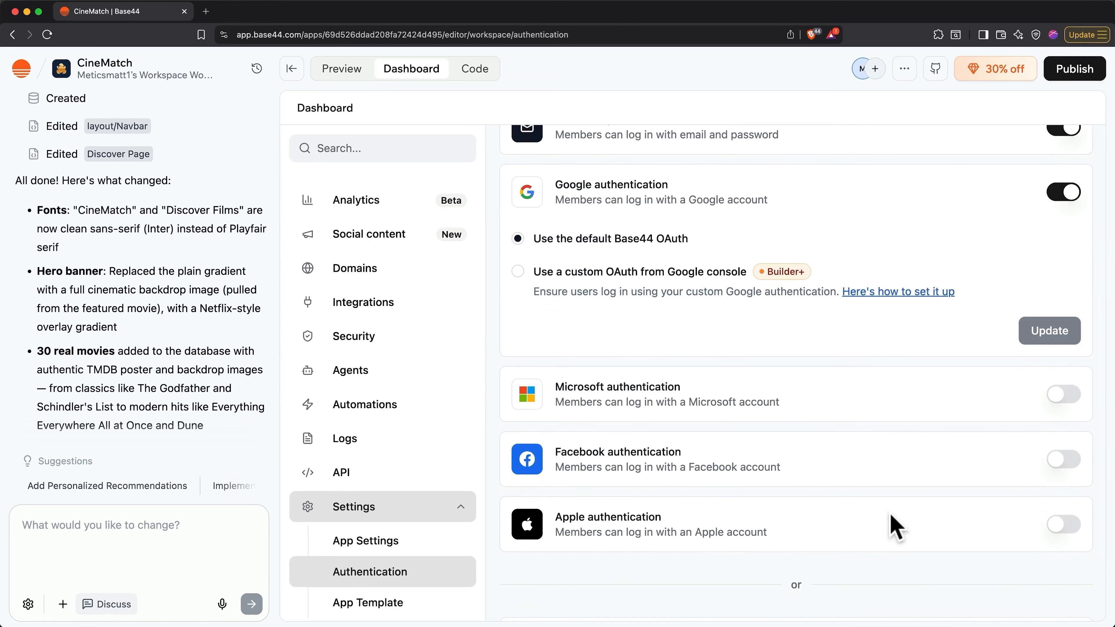
pyautogui.scroll(3, 893, 526)
pyautogui.scroll(3, 894, 526)
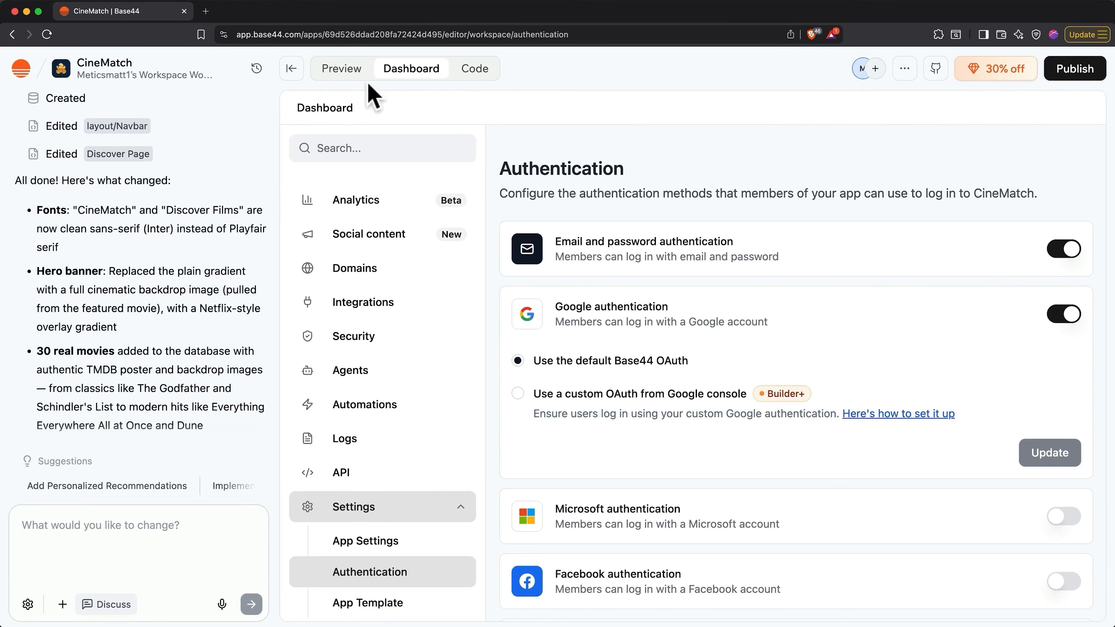
# Return to the app preview and request sign up and login pages, plus an upper-right log out button that becomes sign up/login when logged out
pyautogui.click(358, 75)
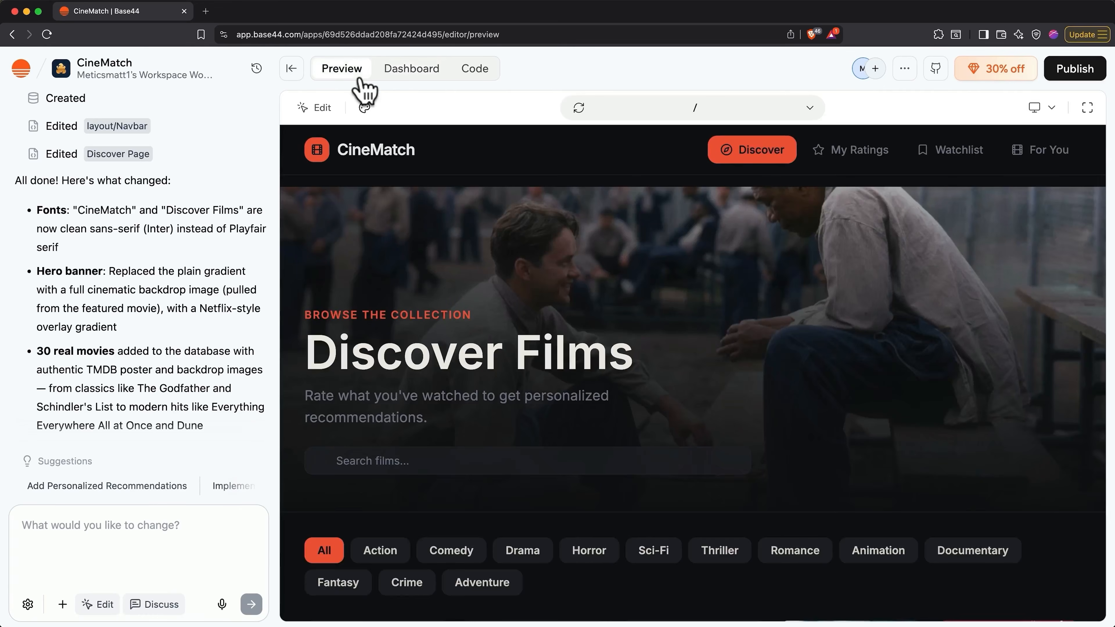
pyautogui.click(163, 525)
pyautogui.write("Add sign up and login pages so users can create and manage their own accounts. Also add a log out button that shows up in the upper right for anyone who is logged in, and make it a sign up/login button when they're logged out.")
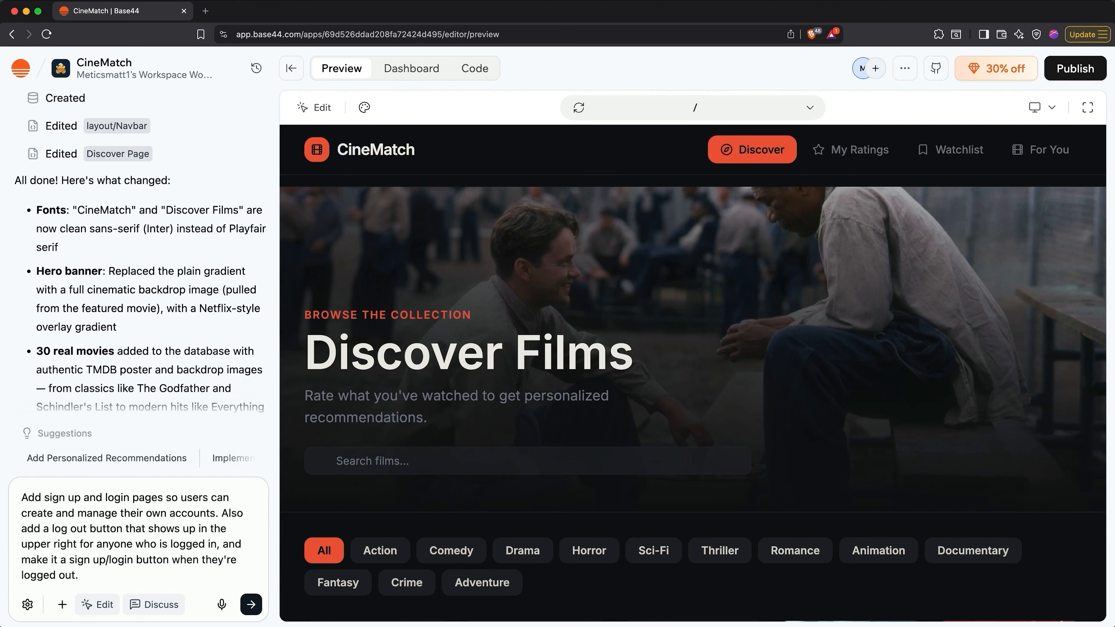
pyautogui.press('Return')
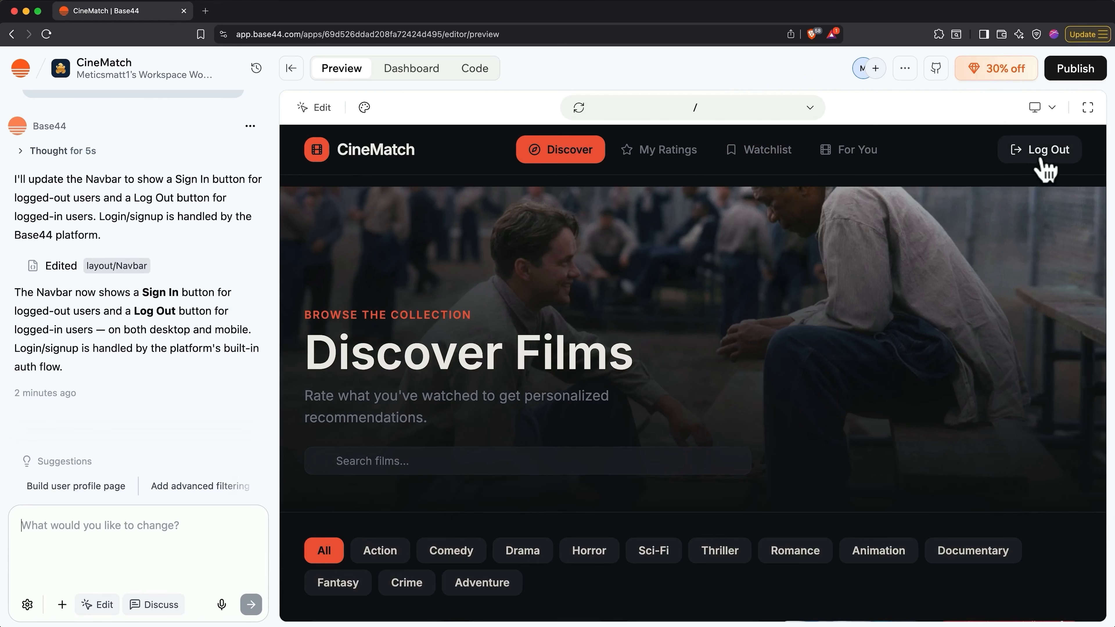
# Test the authentication flow in the preview by logging out of CineMatch and signing back in with Google
pyautogui.click(1046, 169)
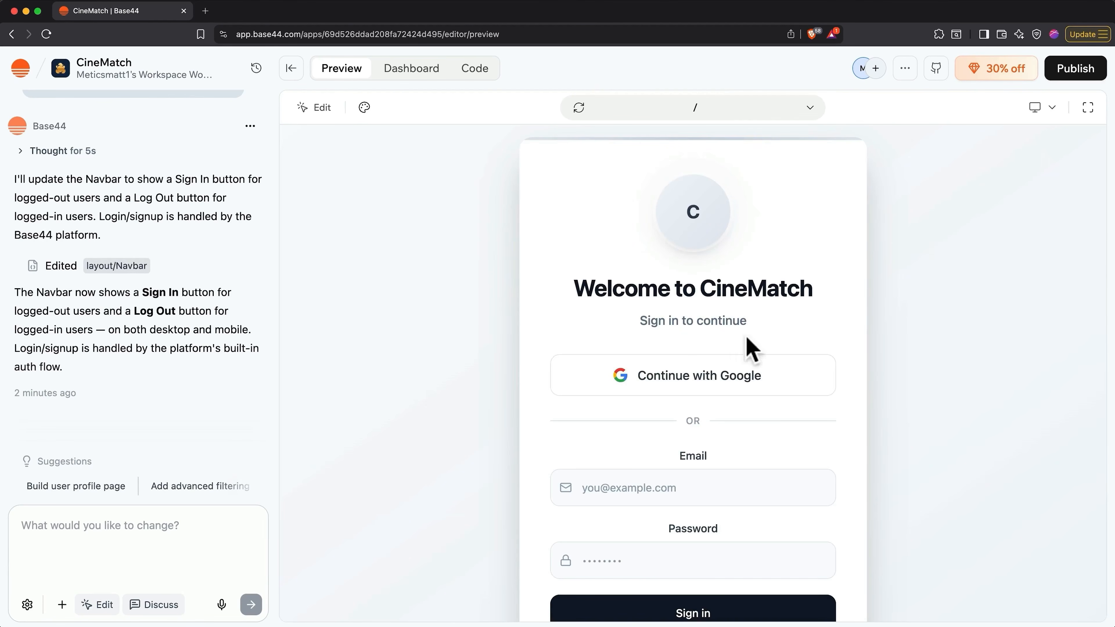
pyautogui.click(761, 383)
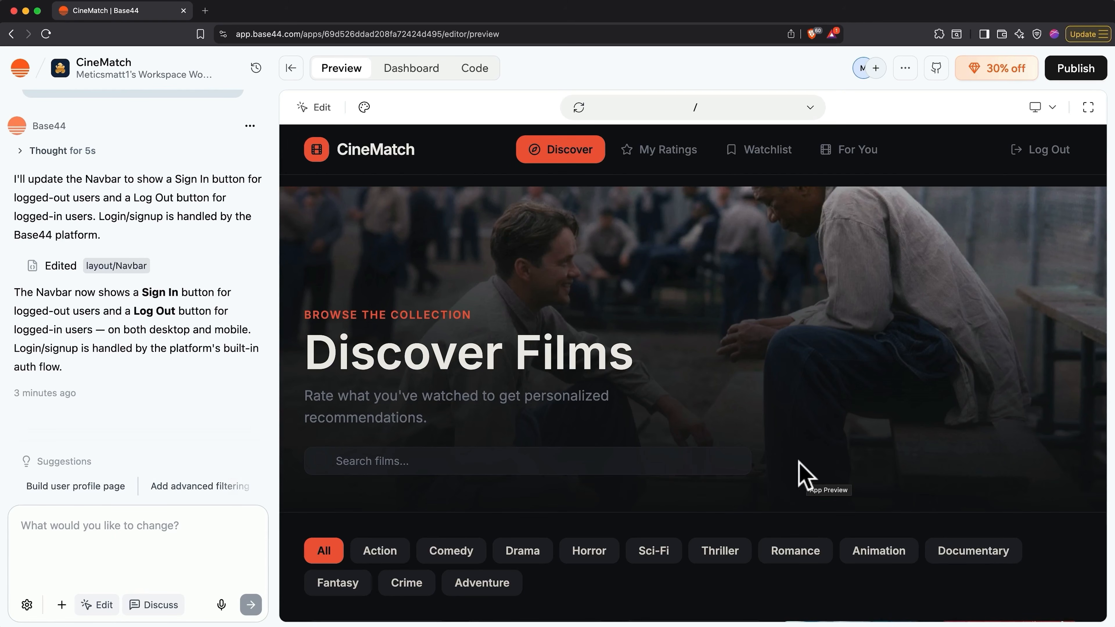
# Open the dashboard's Users page to check the app's registered users and their roles
pyautogui.click(422, 70)
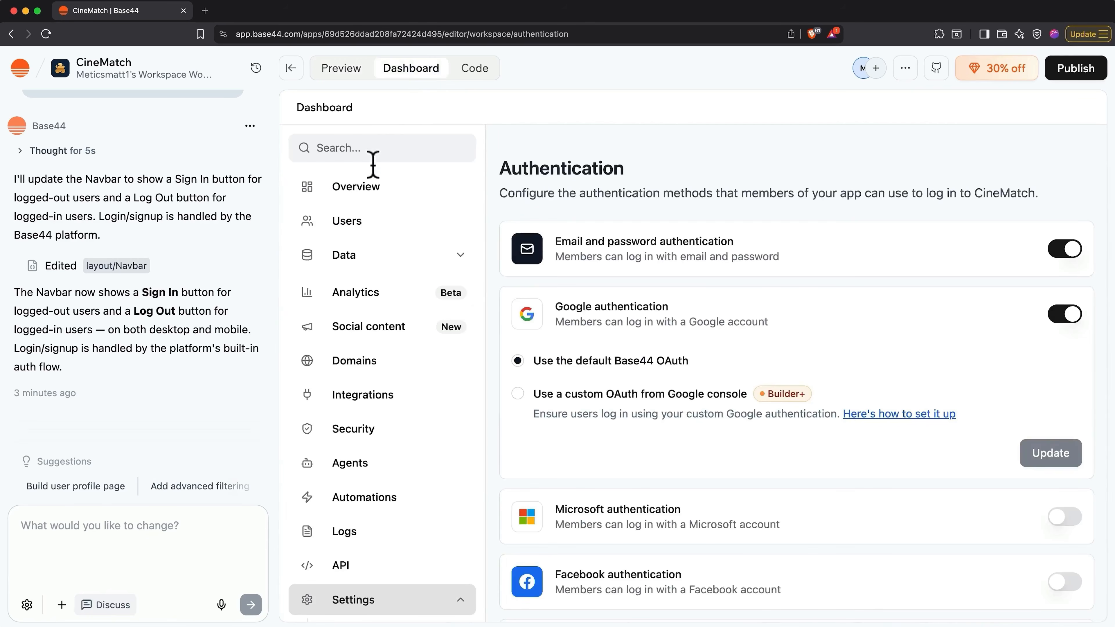
pyautogui.click(382, 222)
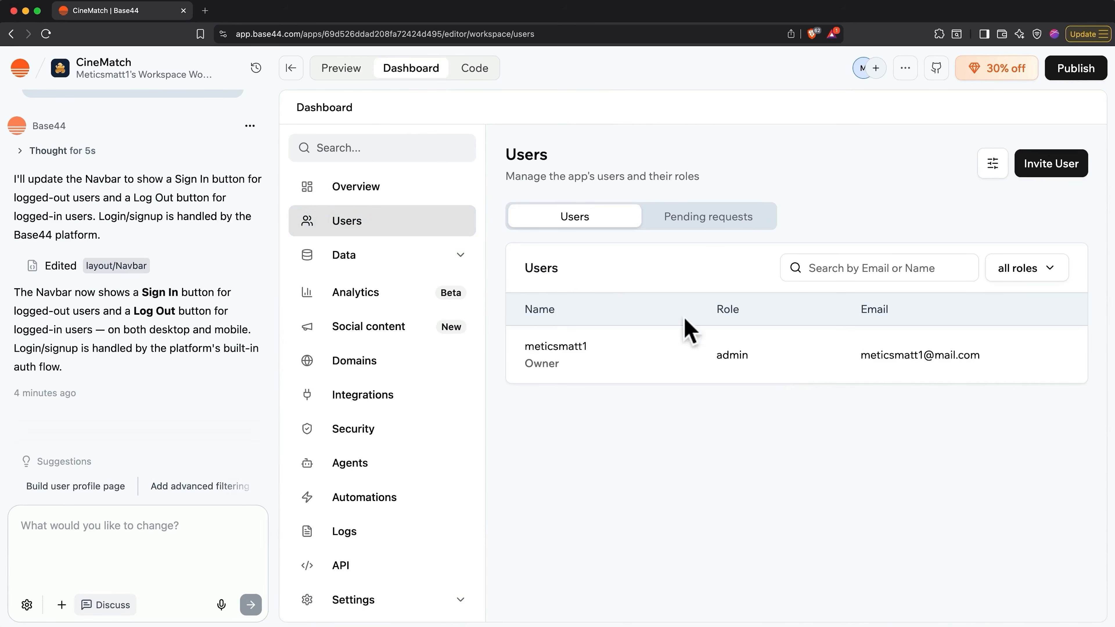